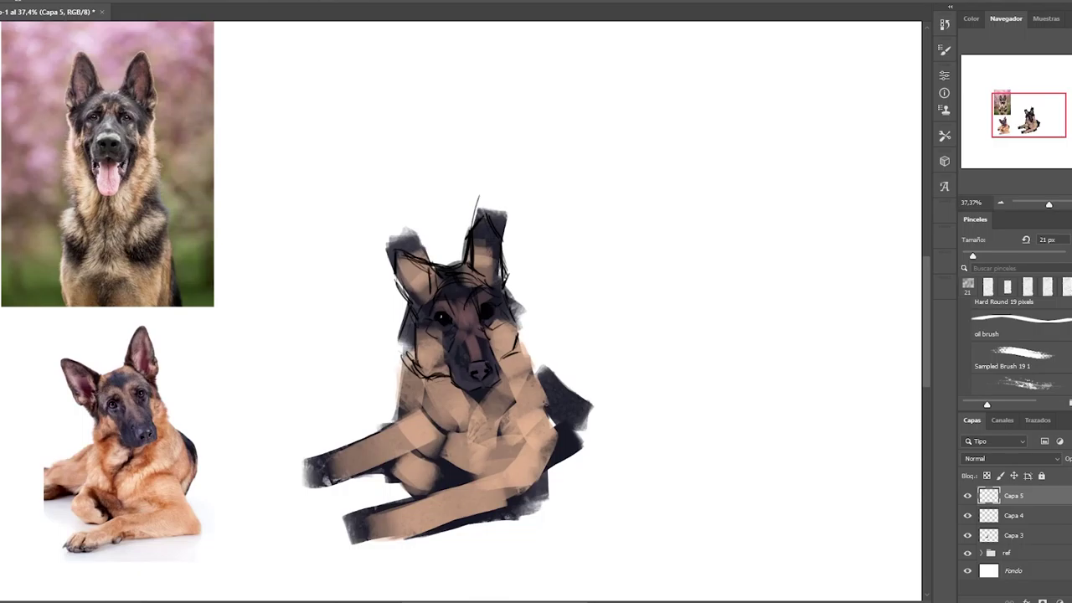
Set a 42 px brush preset and block tan over the dog's ears and head
{"action": "left_click", "coordinate": [1007, 286]}
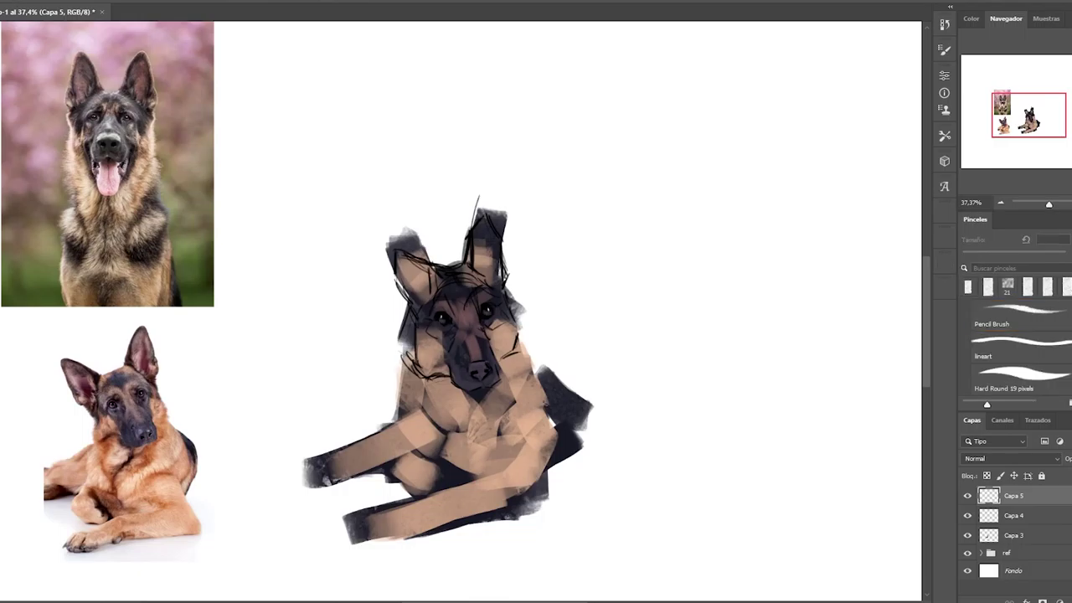
{"action": "left_click", "coordinate": [1027, 286]}
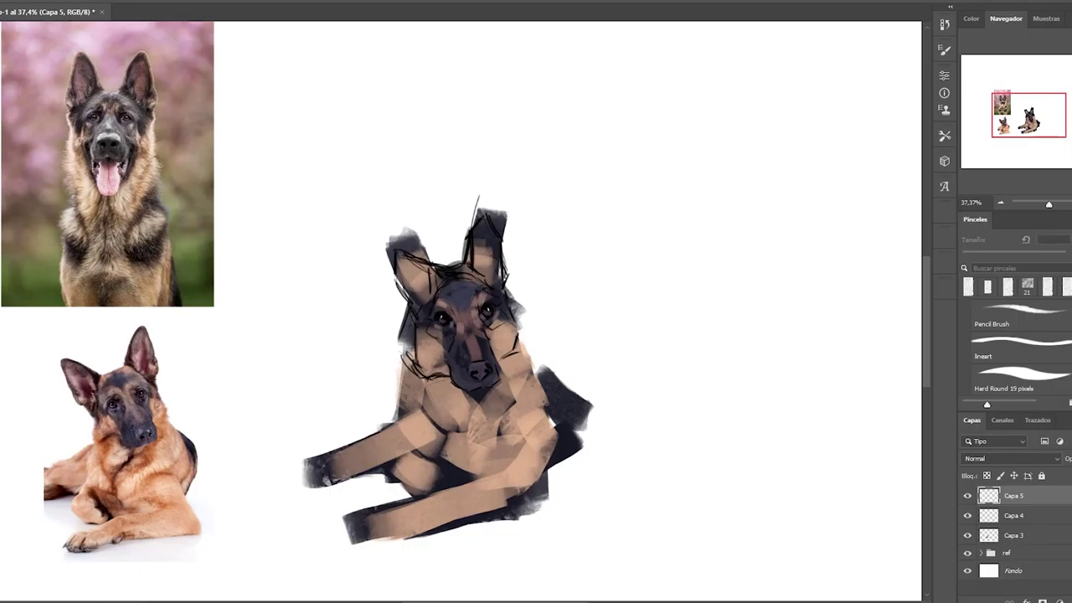
{"action": "left_click", "coordinate": [987, 287]}
{"action": "left_click", "coordinate": [967, 287]}
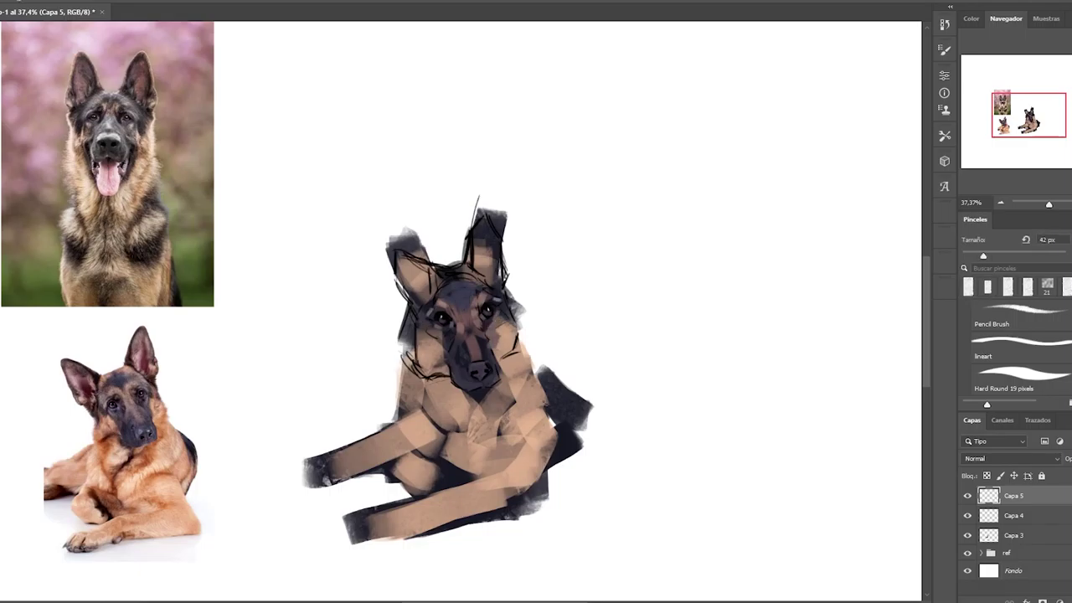
{"action": "left_click_drag", "start_coordinate": [503, 335], "coordinate": [520, 359]}
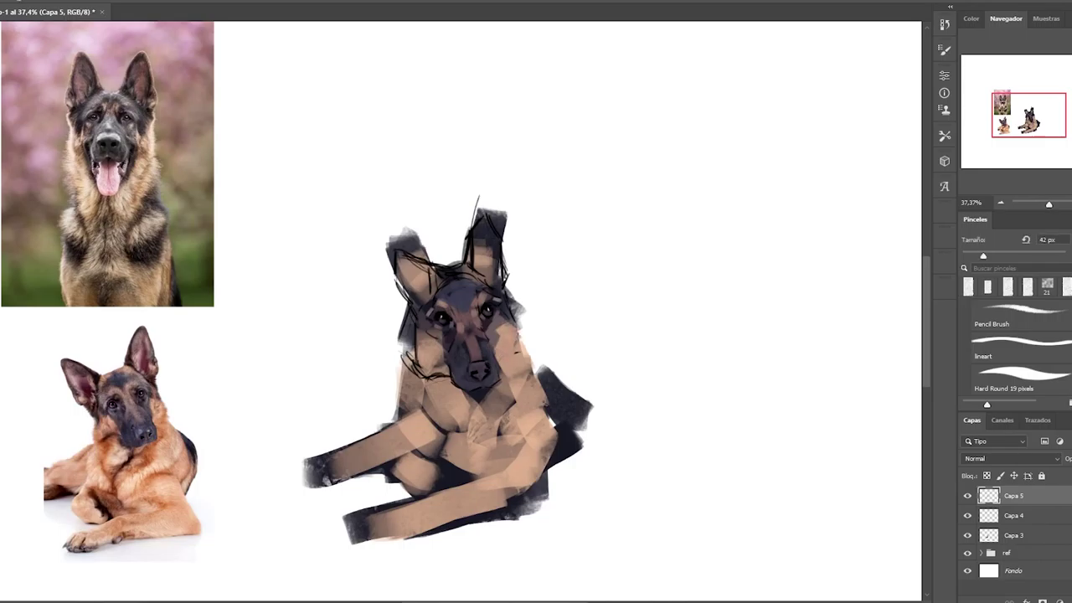
Cover the head sketch lines, ears and forehead with tan paint
{"action": "left_click_drag", "start_coordinate": [417, 337], "coordinate": [444, 373]}
{"action": "left_click", "coordinate": [1020, 377]}
{"action": "left_click_drag", "start_coordinate": [473, 218], "coordinate": [411, 268]}
{"action": "left_click_drag", "start_coordinate": [402, 339], "coordinate": [432, 378]}
{"action": "mouse_move", "coordinate": [423, 301]}
{"action": "left_mouse_down"}
{"action": "mouse_move", "coordinate": [490, 281]}
{"action": "mouse_move", "coordinate": [452, 284]}
{"action": "mouse_move", "coordinate": [390, 245]}
{"action": "mouse_move", "coordinate": [406, 310]}
{"action": "mouse_move", "coordinate": [417, 300]}
{"action": "left_mouse_up"}
Repaint both ears with pinkish insides and dark outlines, darkening the left ear's inside
{"action": "key", "text": "bracketleft"}
{"action": "key", "text": "bracketright"}
{"action": "key", "text": "bracketright"}
{"action": "left_click_drag", "start_coordinate": [394, 253], "coordinate": [414, 315]}
{"action": "mouse_move", "coordinate": [481, 225]}
{"action": "left_mouse_down"}
{"action": "mouse_move", "coordinate": [494, 276]}
{"action": "mouse_move", "coordinate": [513, 285]}
{"action": "left_mouse_up"}
{"action": "key", "text": "bracketleft"}
{"action": "key", "text": "bracketleft"}
{"action": "key", "text": "bracketleft"}
{"action": "key", "text": "period"}
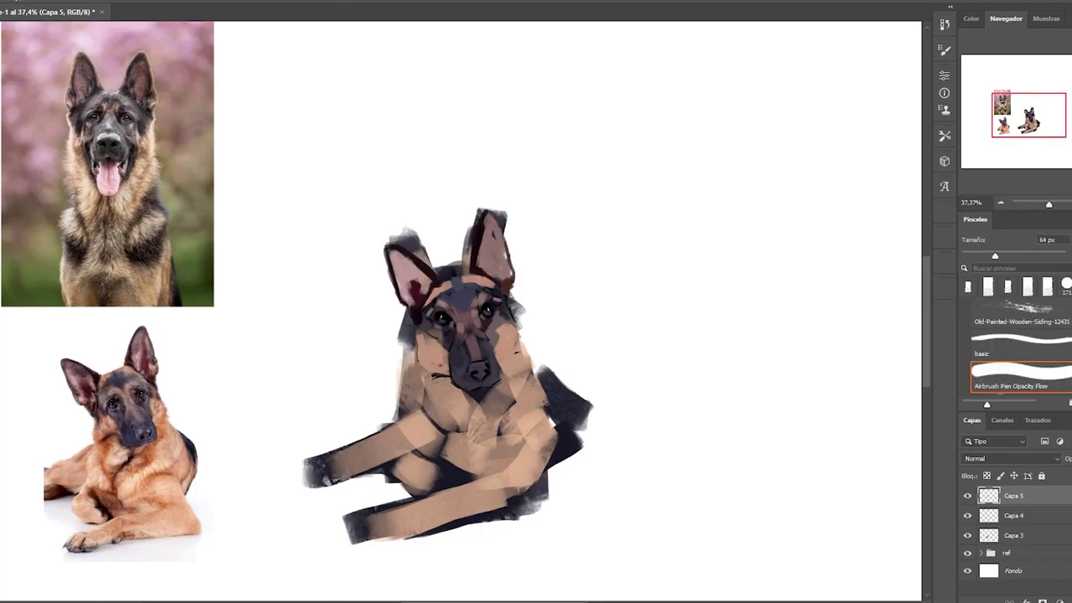
{"action": "mouse_move", "coordinate": [397, 258]}
{"action": "left_mouse_down"}
{"action": "mouse_move", "coordinate": [416, 293]}
{"action": "mouse_move", "coordinate": [423, 278]}
{"action": "left_mouse_up"}
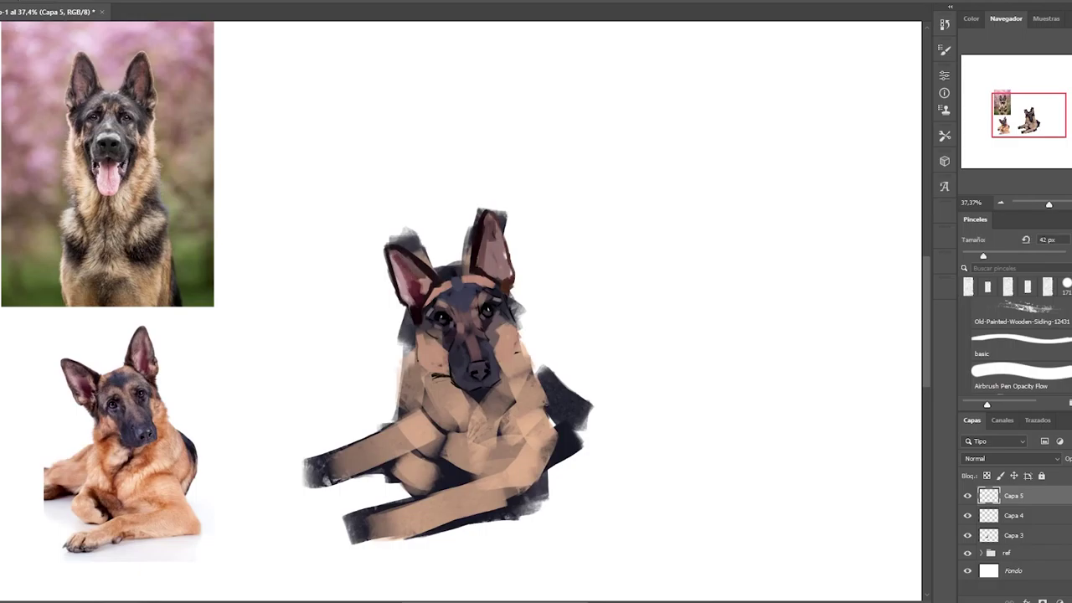
Cycle brush presets and sizes on Capa 5 and paint light strokes on the left cheek
{"action": "key", "text": "comma"}
{"action": "key", "text": "alt+bracketleft"}
{"action": "key", "text": "alt+bracketleft"}
{"action": "key", "text": "period"}
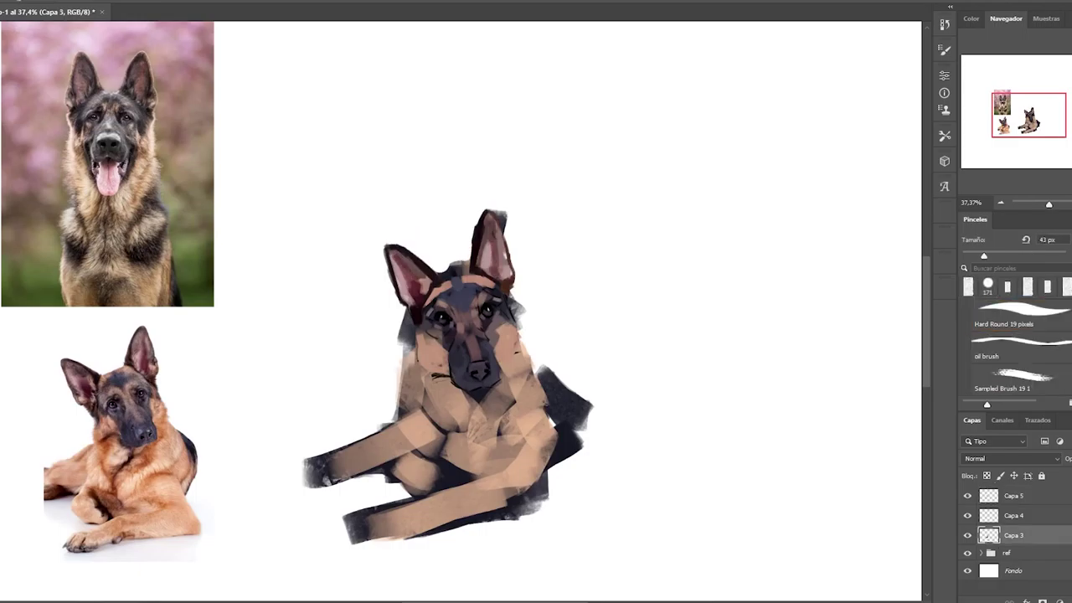
{"action": "key", "text": "alt+bracketright"}
{"action": "key", "text": "alt+bracketright"}
{"action": "key", "text": "bracketleft"}
{"action": "key", "text": "bracketright"}
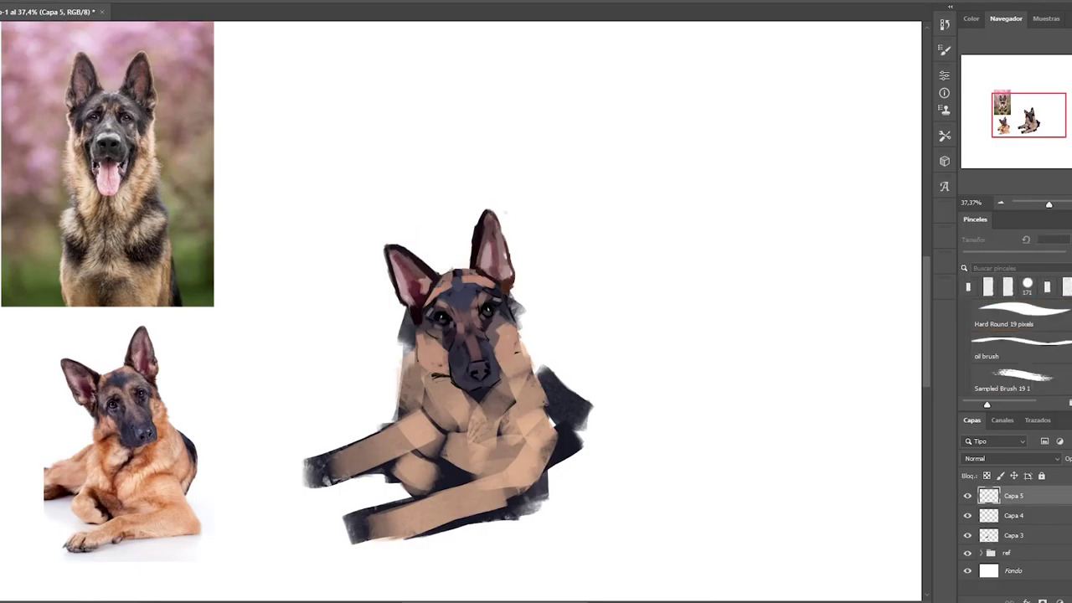
{"action": "key", "text": "period"}
{"action": "key", "text": "bracketright"}
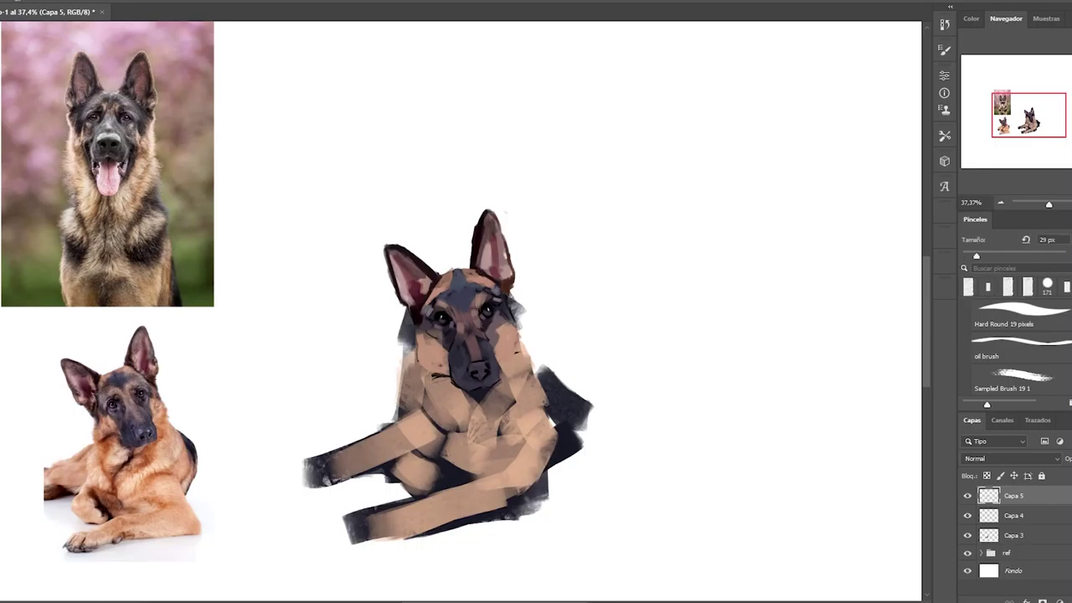
{"action": "key", "text": "alt+bracketleft"}
{"action": "key", "text": "alt+bracketleft"}
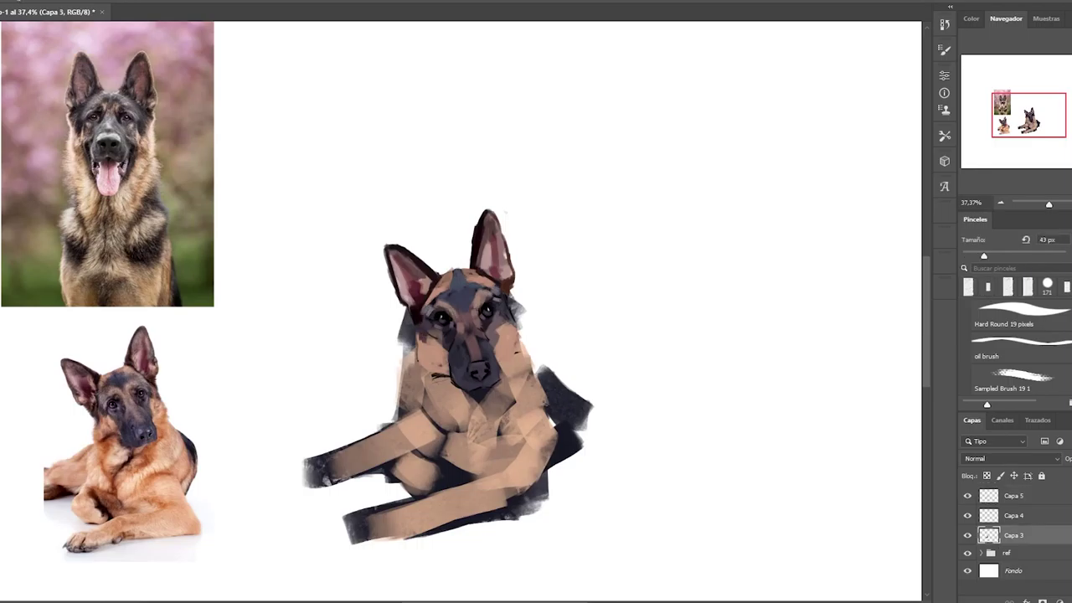
{"action": "key", "text": "period"}
{"action": "mouse_move", "coordinate": [407, 311]}
{"action": "left_mouse_down"}
{"action": "mouse_move", "coordinate": [419, 370]}
{"action": "mouse_move", "coordinate": [448, 375]}
{"action": "left_mouse_up"}
Paint light tan over the chest and neck with a resized brush
{"action": "key", "text": "alt+bracketright"}
{"action": "key", "text": "alt+bracketright"}
{"action": "key", "text": "bracketleft"}
{"action": "key", "text": "bracketleft"}
{"action": "key", "text": "bracketleft"}
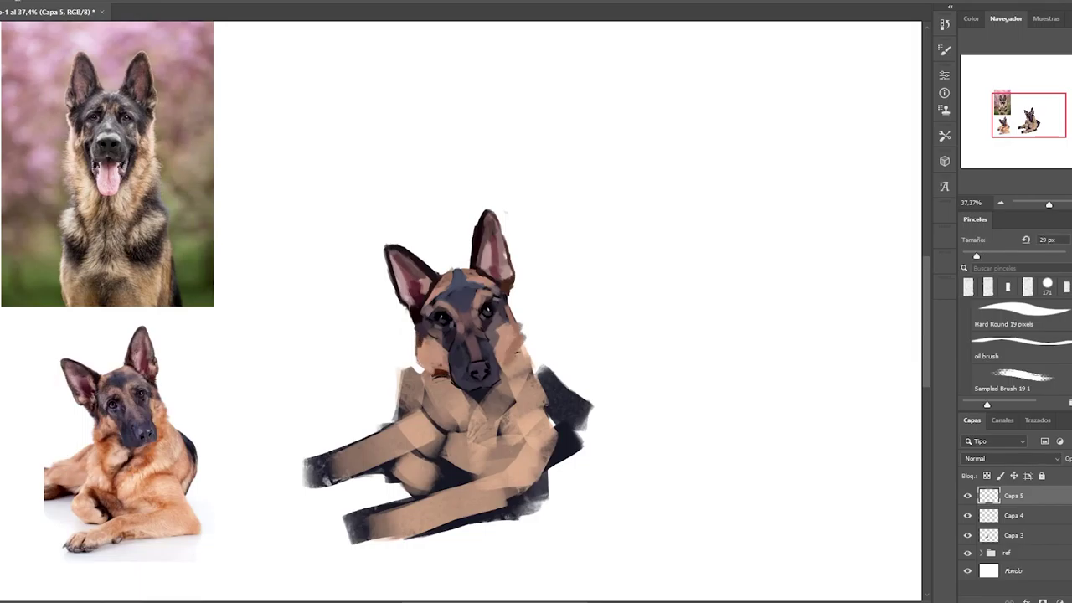
{"action": "key", "text": "bracketleft"}
{"action": "key", "text": "bracketleft"}
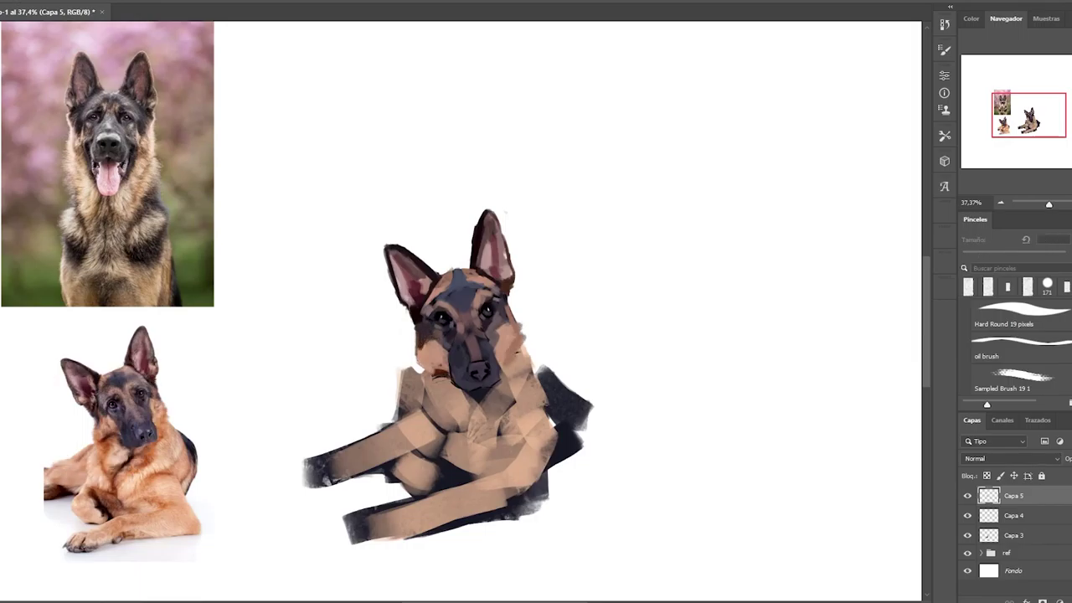
{"action": "key", "text": "period"}
{"action": "key", "text": "bracketright"}
{"action": "key", "text": "bracketright"}
{"action": "mouse_move", "coordinate": [457, 426]}
{"action": "left_mouse_down"}
{"action": "mouse_move", "coordinate": [527, 356]}
{"action": "mouse_move", "coordinate": [527, 419]}
{"action": "left_mouse_up"}
{"action": "key", "text": "bracketright"}
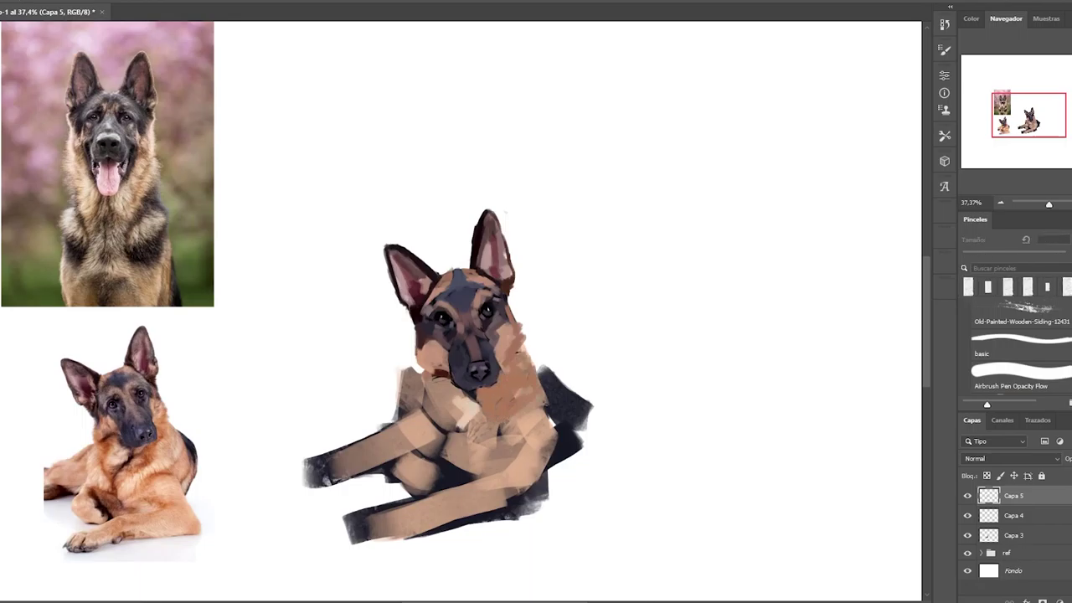
Paint orange-brown strokes on the chest and neck and brown strokes across the belly
{"action": "key", "text": "bracketright"}
{"action": "mouse_move", "coordinate": [417, 352]}
{"action": "left_mouse_down"}
{"action": "mouse_move", "coordinate": [452, 456]}
{"action": "mouse_move", "coordinate": [519, 418]}
{"action": "mouse_move", "coordinate": [461, 452]}
{"action": "left_mouse_up"}
{"action": "left_click_drag", "start_coordinate": [972, 255], "coordinate": [984, 256]}
{"action": "mouse_move", "coordinate": [423, 465]}
{"action": "left_mouse_down"}
{"action": "mouse_move", "coordinate": [498, 473]}
{"action": "mouse_move", "coordinate": [545, 448]}
{"action": "left_mouse_up"}
On Capa 3, paint white over the old front leg and dark side shading
{"action": "left_click", "coordinate": [1013, 534]}
{"action": "left_click_drag", "start_coordinate": [411, 368], "coordinate": [410, 460]}
{"action": "left_click_drag", "start_coordinate": [309, 469], "coordinate": [410, 419]}
{"action": "left_click_drag", "start_coordinate": [578, 394], "coordinate": [519, 511]}
{"action": "left_click_drag", "start_coordinate": [984, 255], "coordinate": [999, 255]}
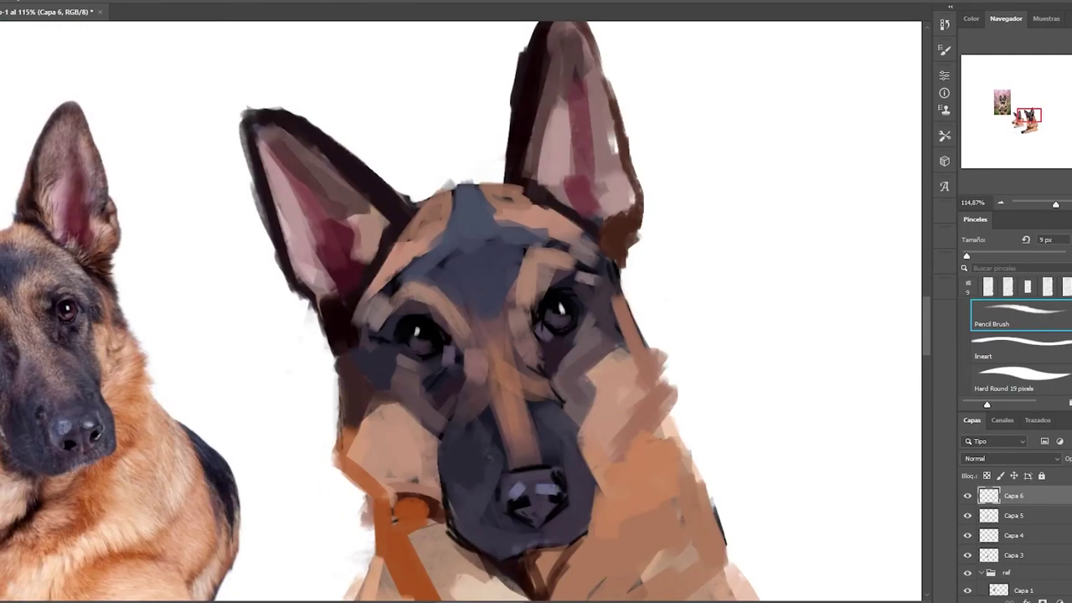
{"action": "key", "text": "e"}
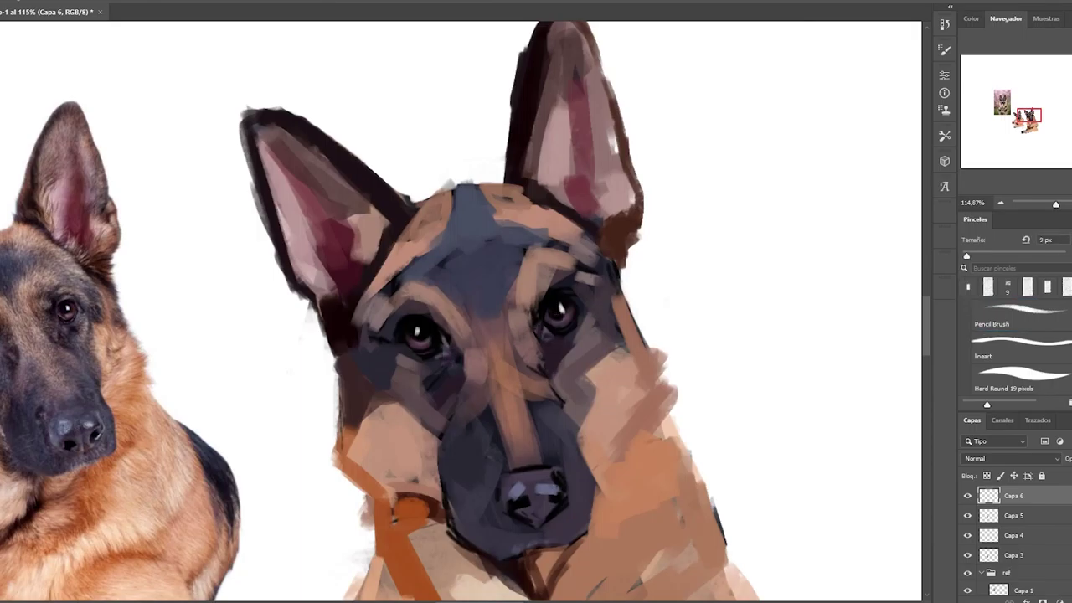
On Capa 6, switch between the Pencil Brush and Airbrush presets, ending at 9 px for nose detail
{"action": "key", "text": "b"}
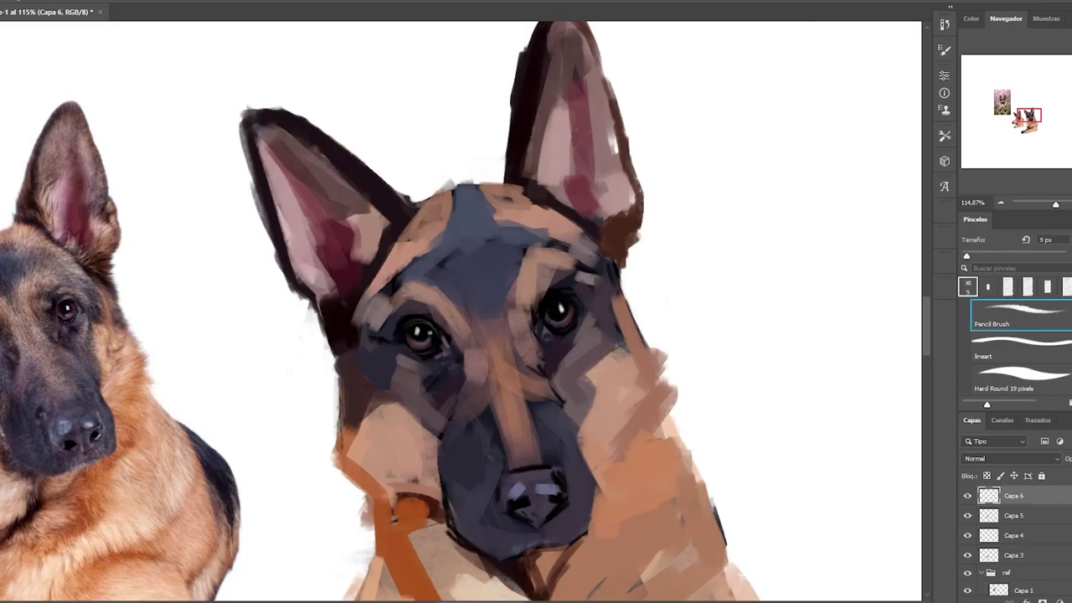
{"action": "scroll", "coordinate": [503, 377], "scroll_direction": "down", "scroll_amount": 1}
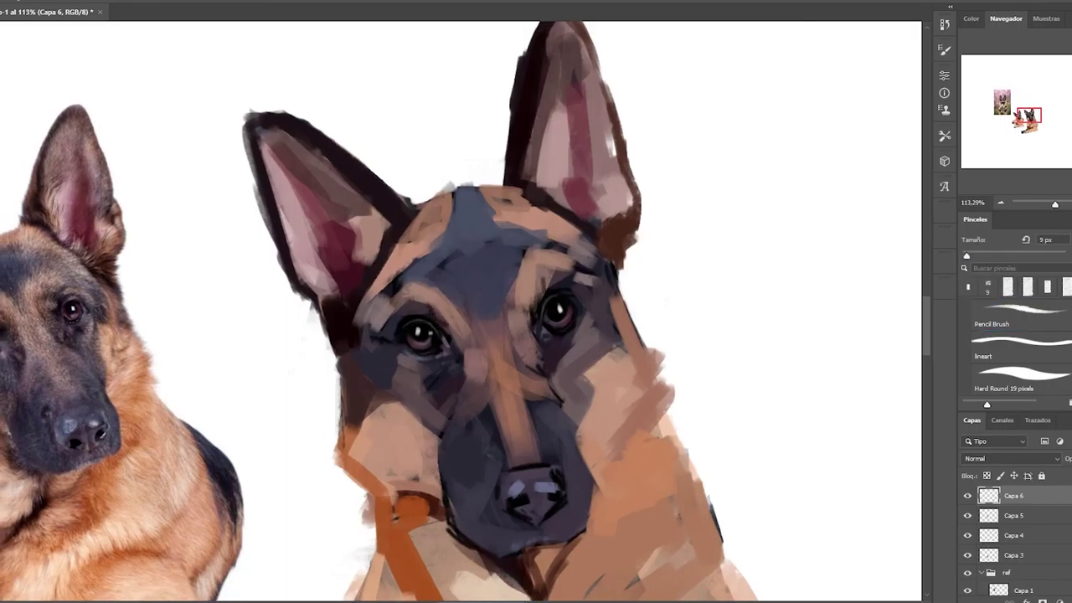
{"action": "key", "text": "bracketright"}
{"action": "key", "text": "bracketright"}
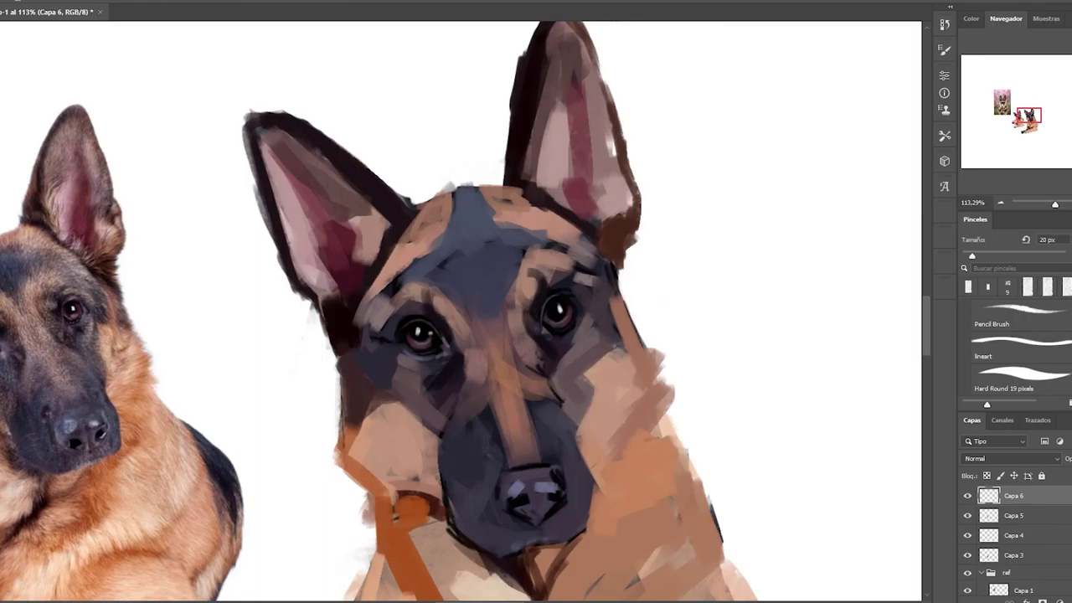
{"action": "key", "text": "period"}
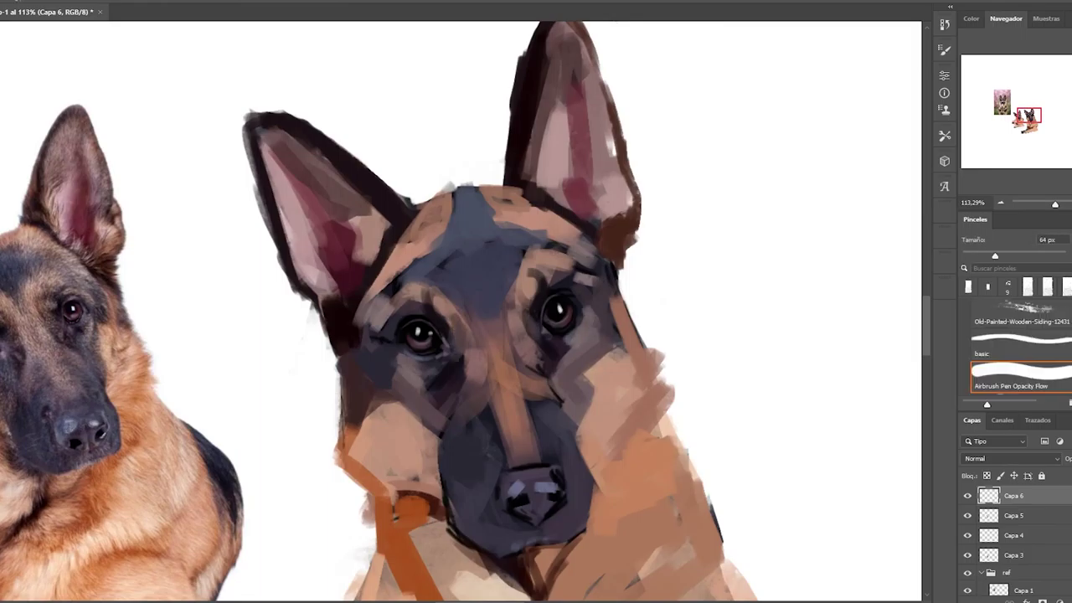
{"action": "scroll", "coordinate": [461, 310], "scroll_direction": "down", "scroll_amount": 1}
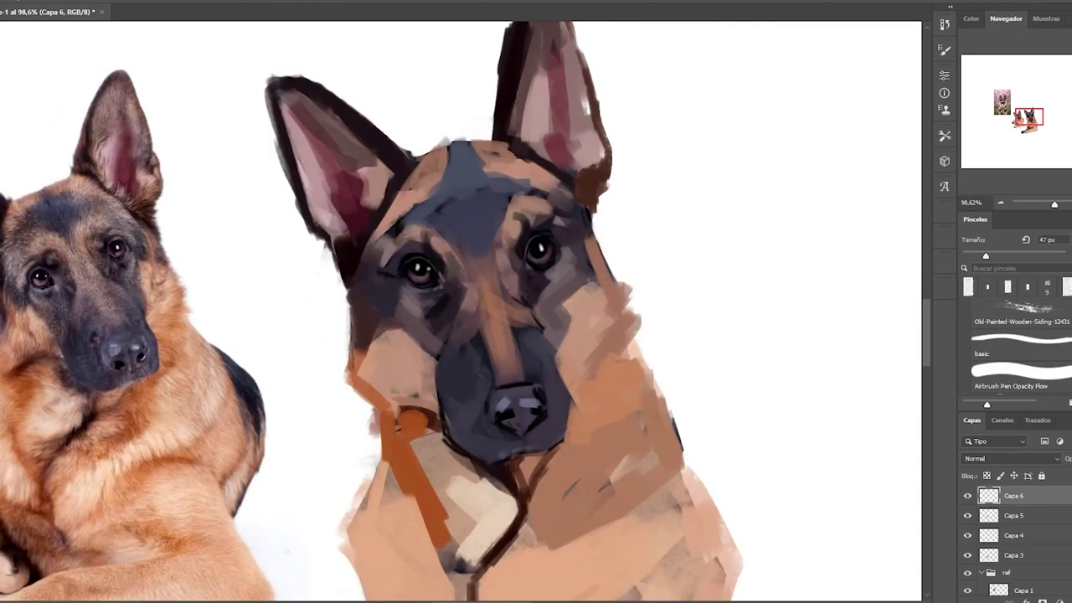
{"action": "key", "text": "comma"}
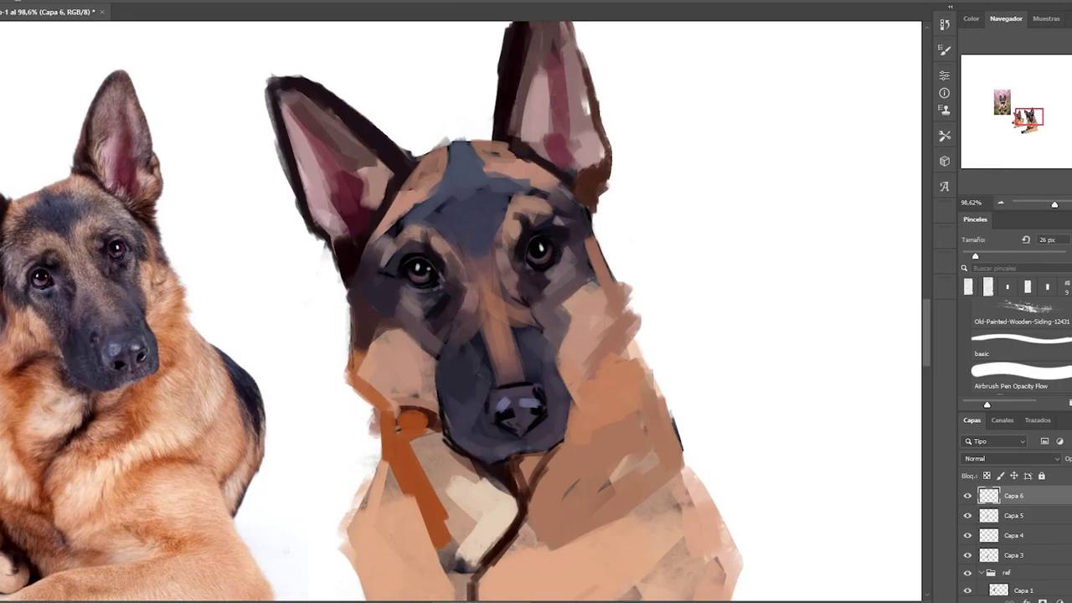
{"action": "key", "text": "period"}
{"action": "key", "text": "period"}
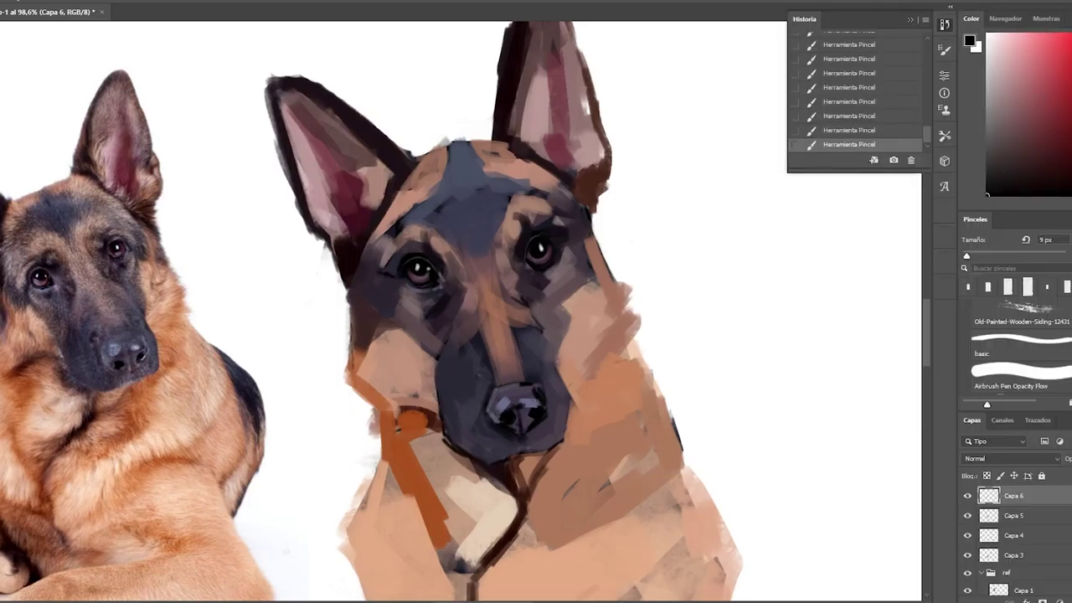
Sample pinkish, dark and reddish browns and paint fuzzy fur along the left neck and collar
{"action": "left_click", "coordinate": [384, 306], "text": "alt"}
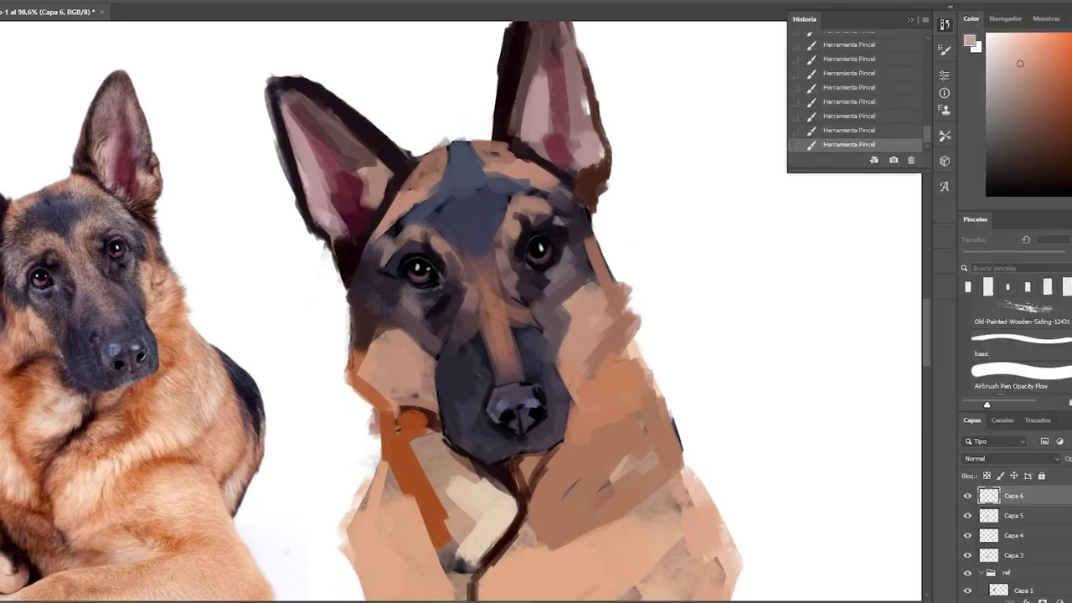
{"action": "left_click", "coordinate": [381, 310], "text": "alt"}
{"action": "mouse_move", "coordinate": [377, 301]}
{"action": "left_mouse_down"}
{"action": "mouse_move", "coordinate": [375, 352]}
{"action": "mouse_move", "coordinate": [393, 402]}
{"action": "mouse_move", "coordinate": [436, 419]}
{"action": "left_mouse_up"}
{"action": "left_click", "coordinate": [369, 369], "text": "alt"}
{"action": "mouse_move", "coordinate": [356, 326]}
{"action": "left_mouse_down"}
{"action": "mouse_move", "coordinate": [358, 394]}
{"action": "mouse_move", "coordinate": [384, 469]}
{"action": "left_mouse_up"}
{"action": "key", "text": "bracketleft"}
{"action": "key", "text": "bracketleft"}
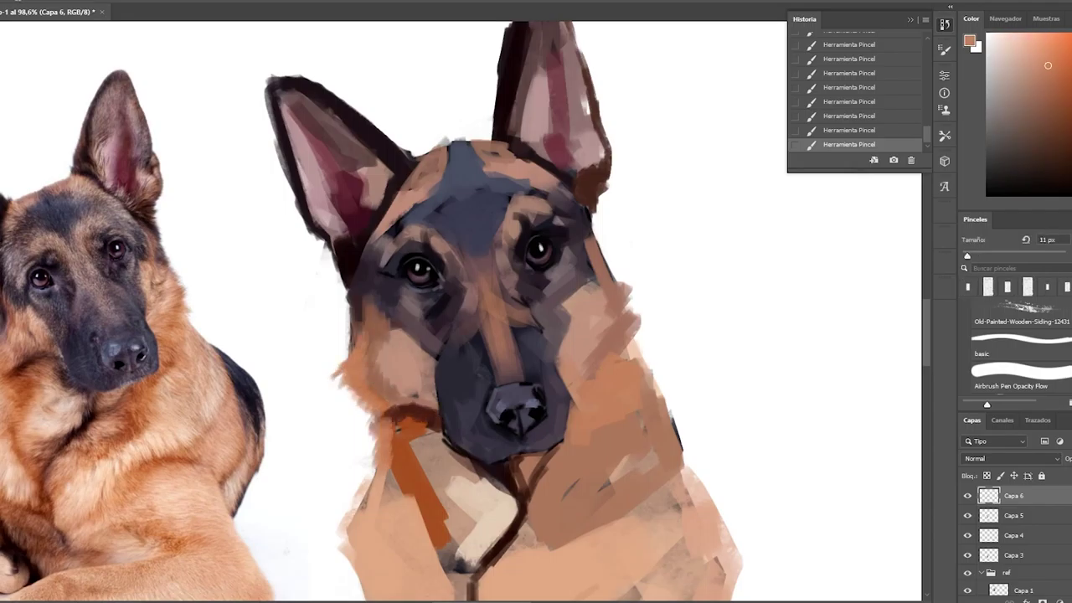
{"action": "left_click_drag", "start_coordinate": [352, 352], "coordinate": [368, 419]}
{"action": "left_click", "coordinate": [339, 268], "text": "alt"}
{"action": "left_click_drag", "start_coordinate": [342, 268], "coordinate": [356, 352]}
Sample dark blue-grey, near-black and purple tones, resizing the brush between 5 and 31 px
{"action": "key", "text": "bracketright"}
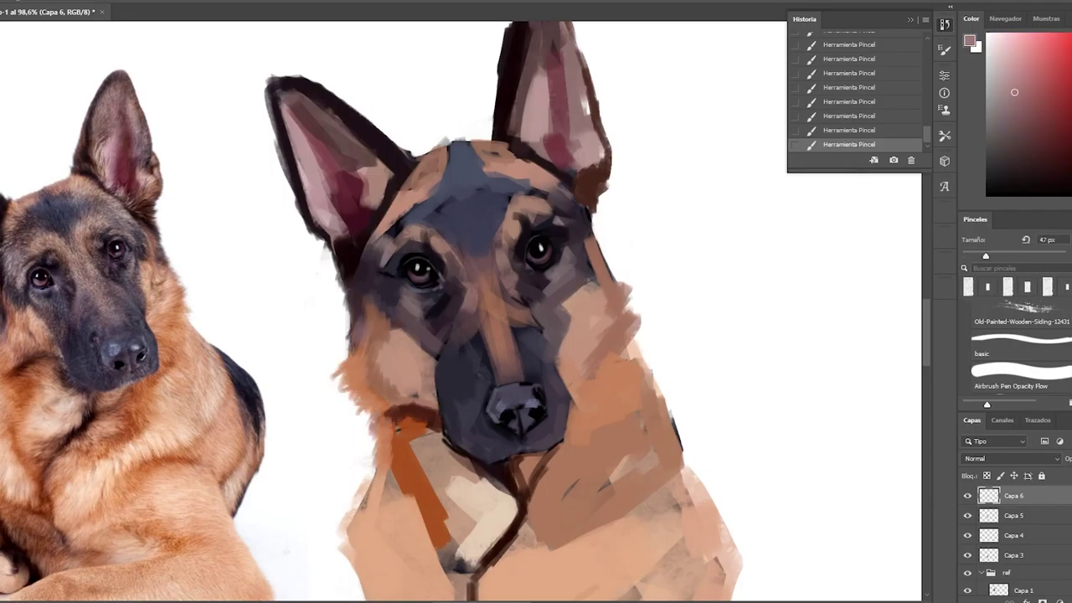
{"action": "key", "text": "bracketright"}
{"action": "left_click", "coordinate": [389, 322], "text": "alt"}
{"action": "key", "text": "bracketleft"}
{"action": "key", "text": "bracketleft"}
{"action": "left_click", "coordinate": [439, 318], "text": "alt"}
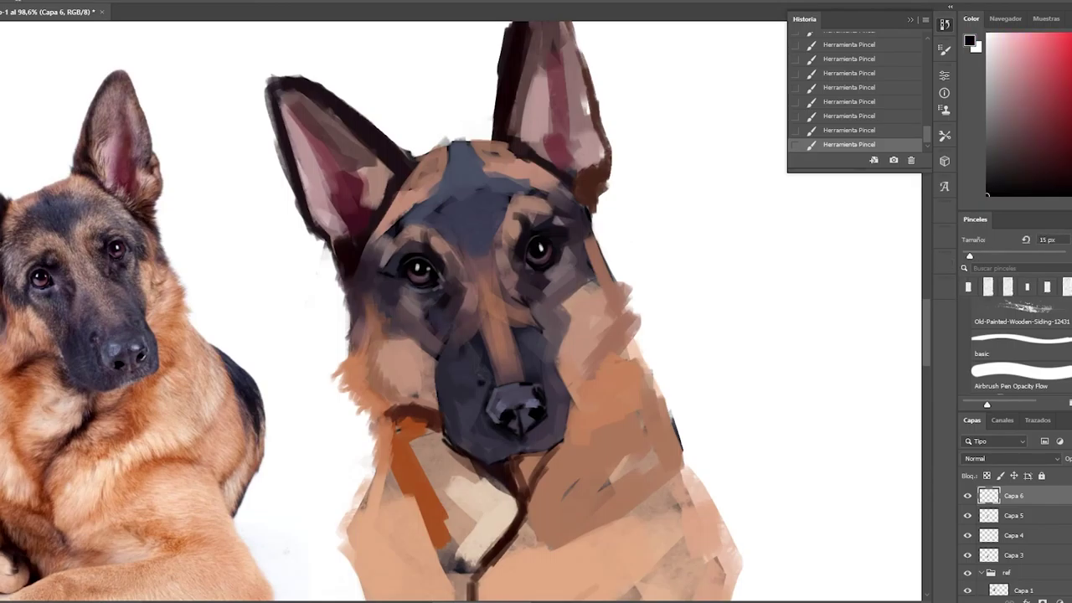
{"action": "key", "text": "bracketright"}
{"action": "key", "text": "bracketright"}
{"action": "left_click", "coordinate": [563, 335], "text": "alt"}
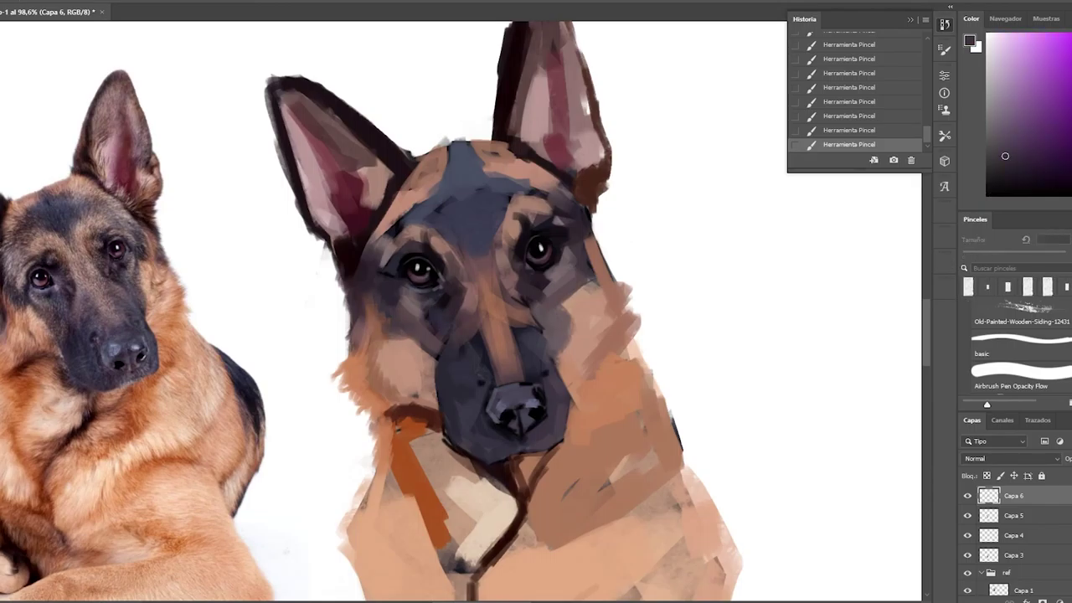
{"action": "key", "text": "bracketleft"}
{"action": "left_click", "coordinate": [518, 275], "text": "alt"}
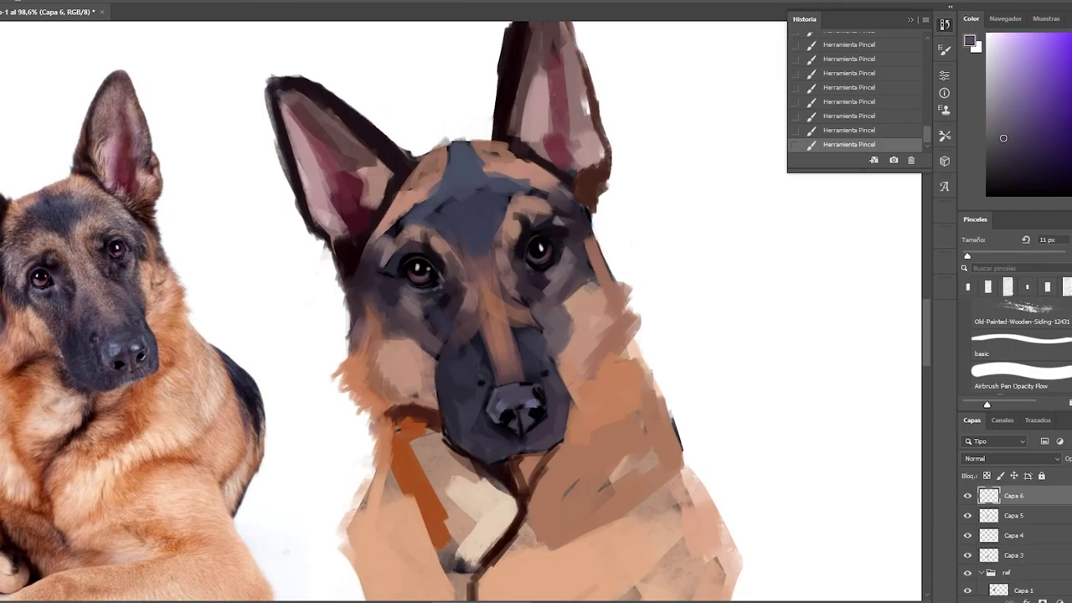
{"action": "key", "text": "bracketleft"}
{"action": "key", "text": "bracketleft"}
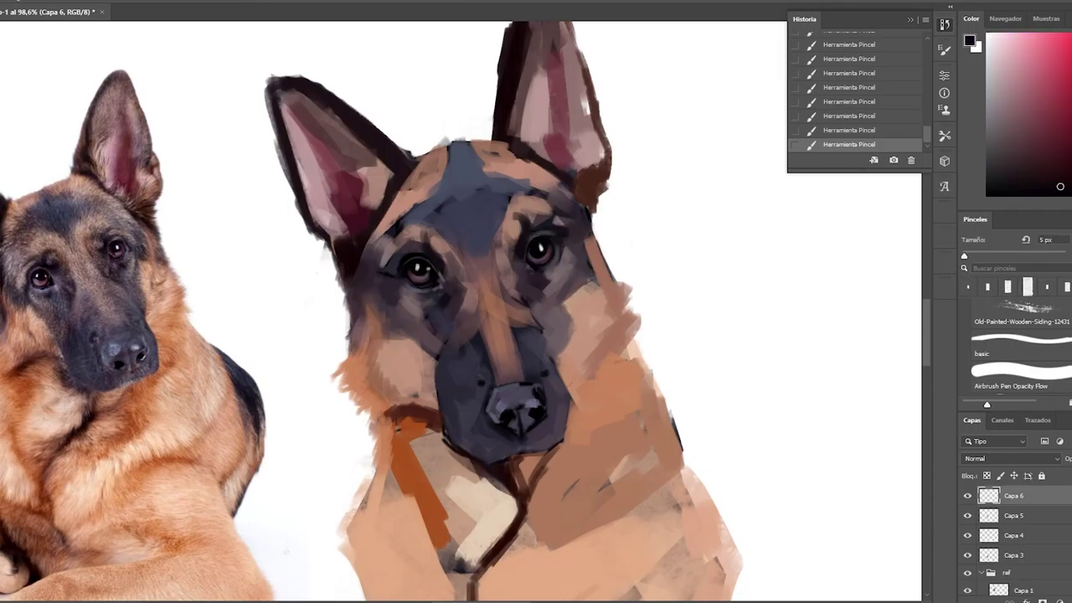
{"action": "key", "text": "bracketright"}
{"action": "key", "text": "bracketright"}
{"action": "left_click", "coordinate": [540, 226], "text": "alt"}
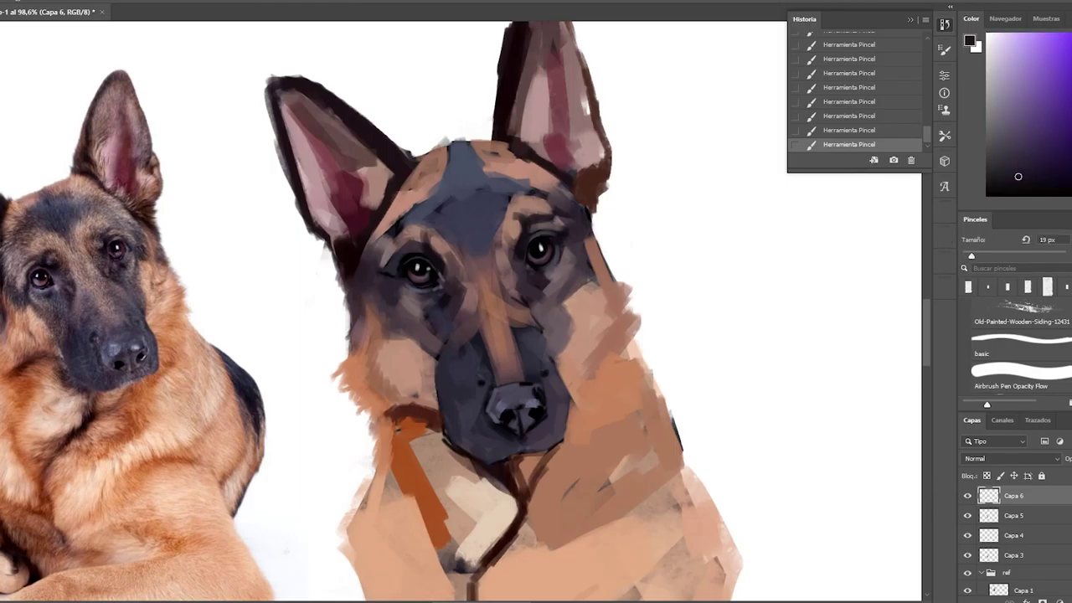
{"action": "left_click", "coordinate": [568, 276], "text": "alt"}
{"action": "left_click", "coordinate": [551, 281], "text": "alt"}
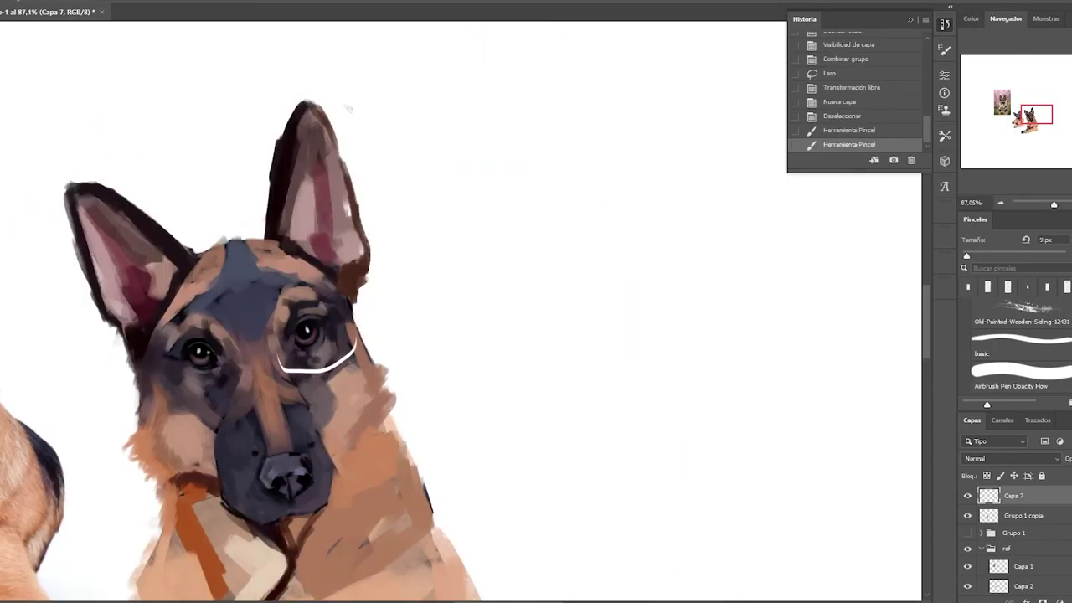
Sketch guide circles and contour lines around both eyes and the brow
{"action": "left_click_drag", "start_coordinate": [171, 374], "coordinate": [205, 402]}
{"action": "left_click_drag", "start_coordinate": [210, 318], "coordinate": [228, 352]}
{"action": "mouse_move", "coordinate": [285, 298]}
{"action": "left_mouse_down"}
{"action": "mouse_move", "coordinate": [320, 373]}
{"action": "mouse_move", "coordinate": [348, 345]}
{"action": "mouse_move", "coordinate": [286, 318]}
{"action": "left_mouse_up"}
{"action": "mouse_move", "coordinate": [221, 299]}
{"action": "left_mouse_down"}
{"action": "mouse_move", "coordinate": [222, 333]}
{"action": "mouse_move", "coordinate": [284, 432]}
{"action": "left_mouse_up"}
On a new layer, darken the upper muzzle and nose bridge
{"action": "key", "text": "ctrl+shift+alt+n"}
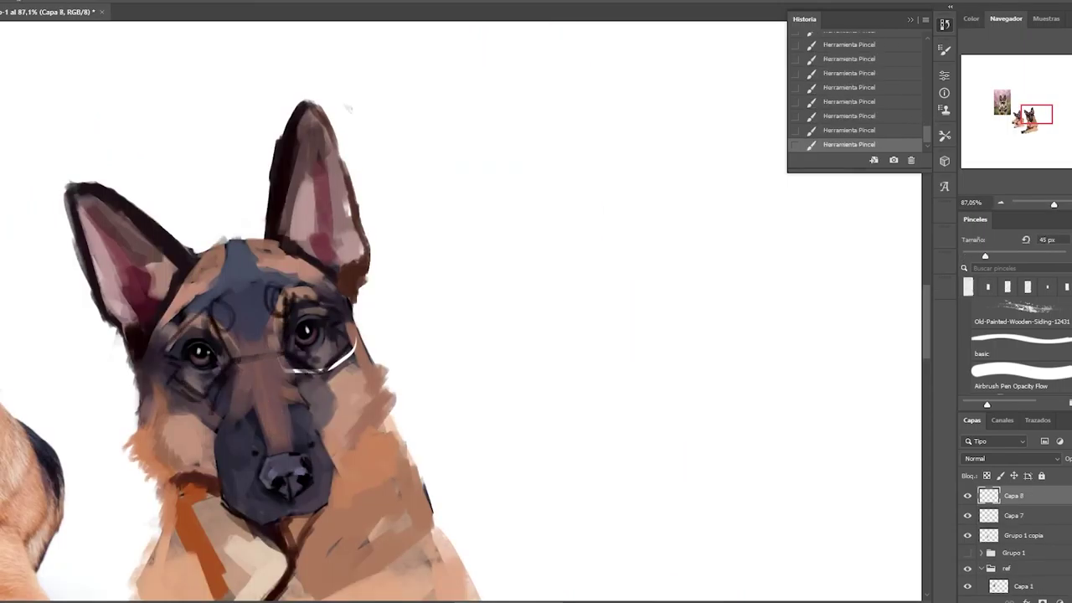
{"action": "left_click_drag", "start_coordinate": [419, 335], "coordinate": [594, 335]}
{"action": "key", "text": "ctrl+z"}
{"action": "key", "text": "l"}
{"action": "mouse_move", "coordinate": [501, 410]}
{"action": "left_mouse_down"}
{"action": "mouse_move", "coordinate": [444, 530]}
{"action": "mouse_move", "coordinate": [439, 396]}
{"action": "mouse_move", "coordinate": [456, 393]}
{"action": "mouse_move", "coordinate": [417, 399]}
{"action": "left_mouse_up"}
{"action": "key", "text": "ctrl+d"}
{"action": "key", "text": "b"}
{"action": "left_click_drag", "start_coordinate": [464, 378], "coordinate": [489, 356]}
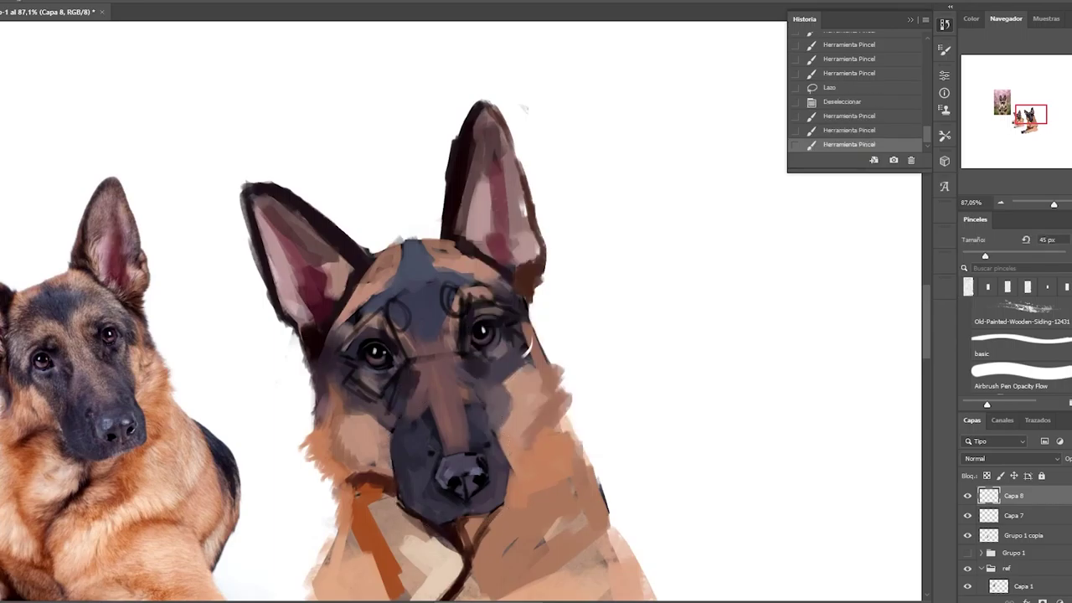
Copy the lassoed muzzle to its own layer, shift it up slightly, and hide the sketch layer
{"action": "left_click_drag", "start_coordinate": [519, 423], "coordinate": [385, 418]}
{"action": "key", "text": "ctrl+j"}
{"action": "left_click_drag", "start_coordinate": [461, 469], "coordinate": [460, 453]}
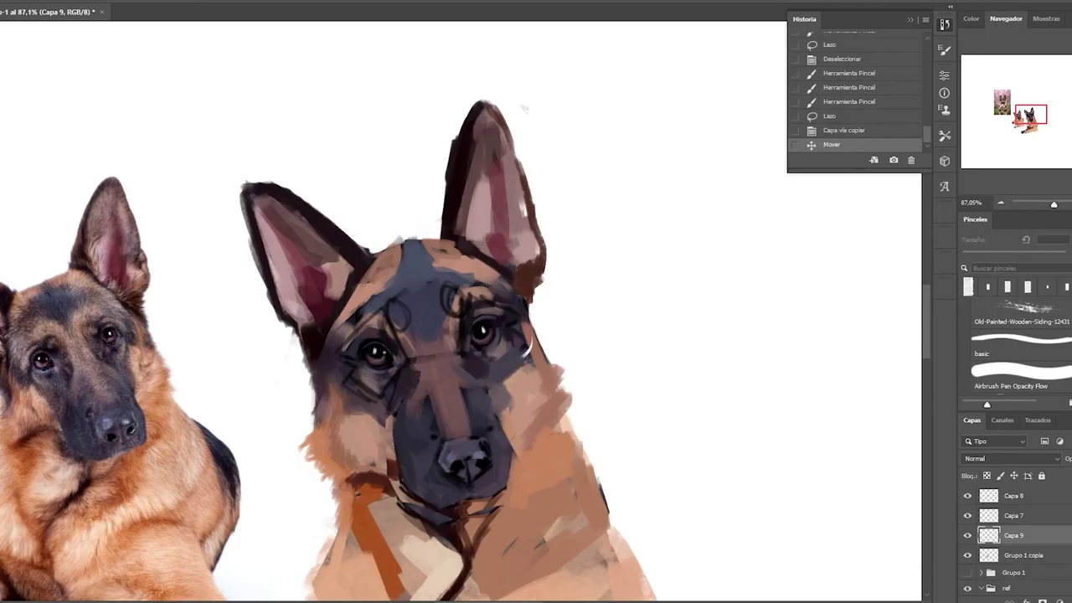
{"action": "left_click", "coordinate": [968, 515]}
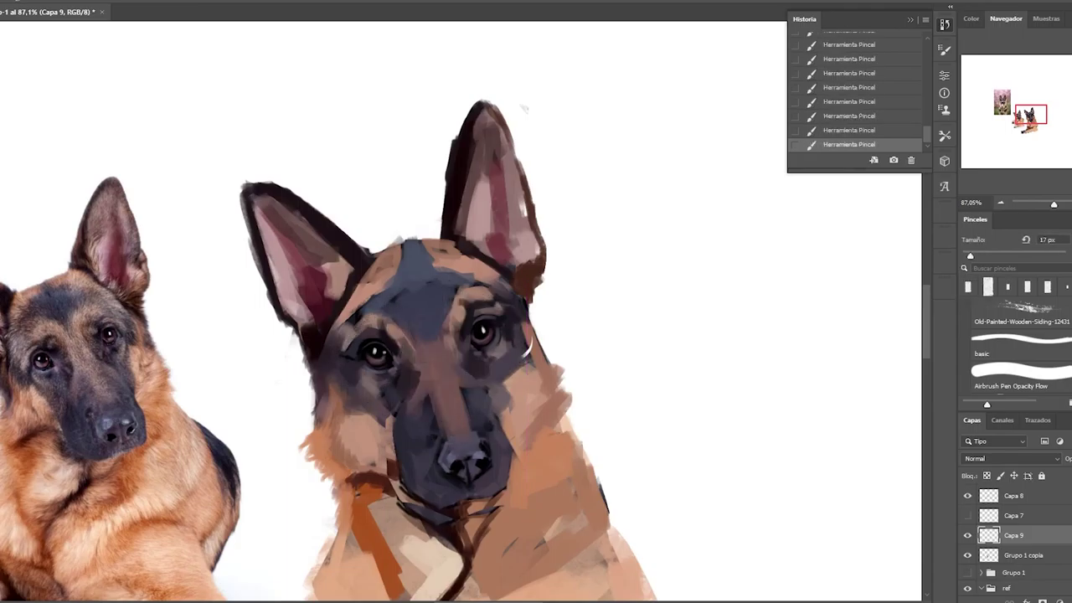
Darken the right cheek edge and add brown strokes on the chest beside the muzzle
{"action": "left_click_drag", "start_coordinate": [534, 293], "coordinate": [543, 348]}
{"action": "key", "text": "r"}
{"action": "left_click_drag", "start_coordinate": [452, 310], "coordinate": [435, 327]}
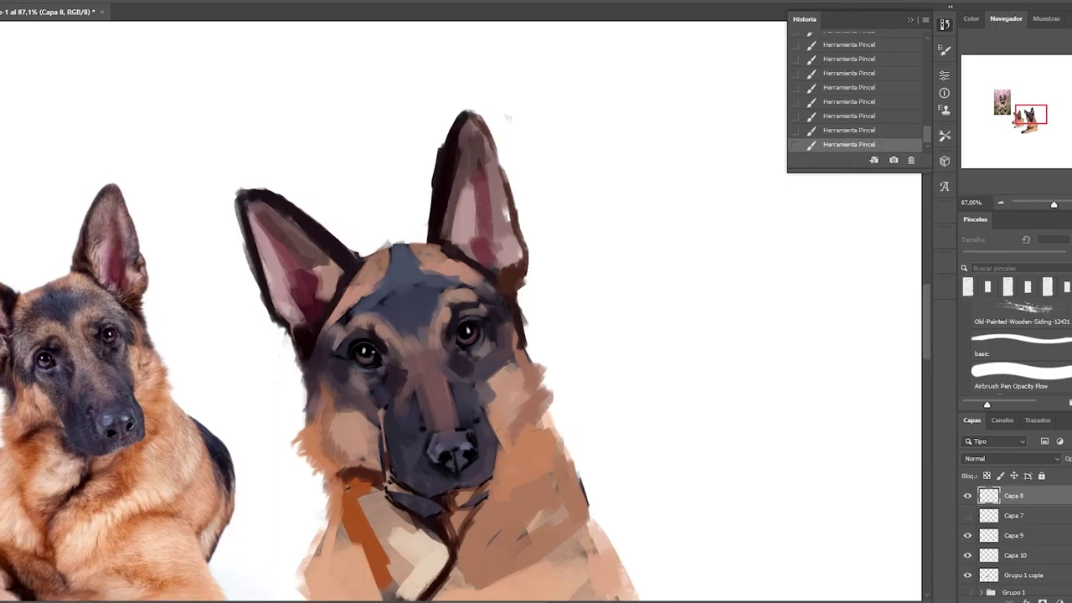
{"action": "scroll", "coordinate": [231, 353], "scroll_direction": "down", "scroll_amount": 3}
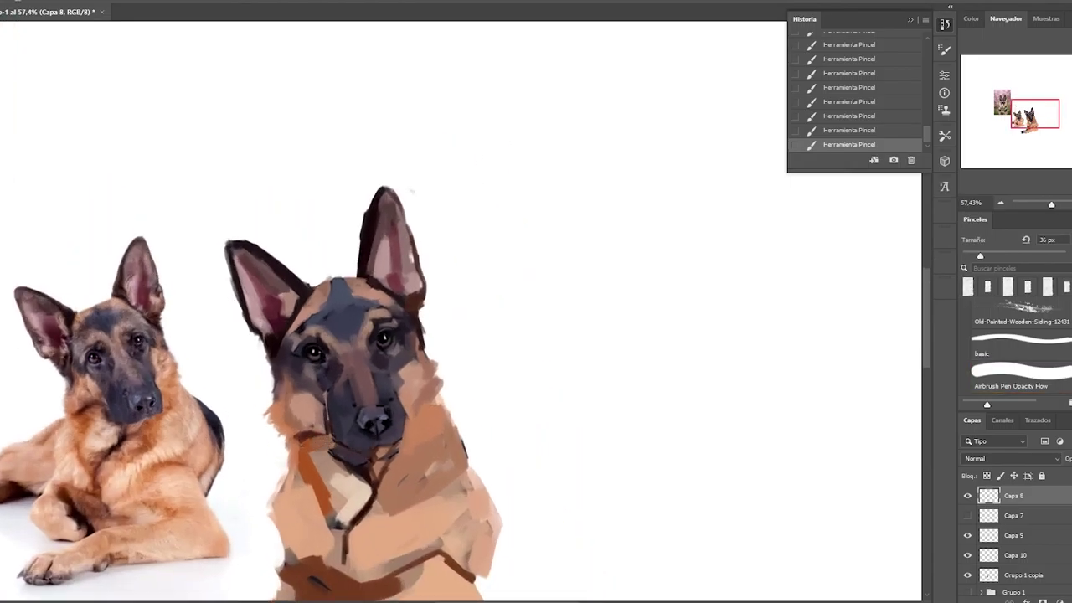
{"action": "left_click_drag", "start_coordinate": [392, 444], "coordinate": [411, 472]}
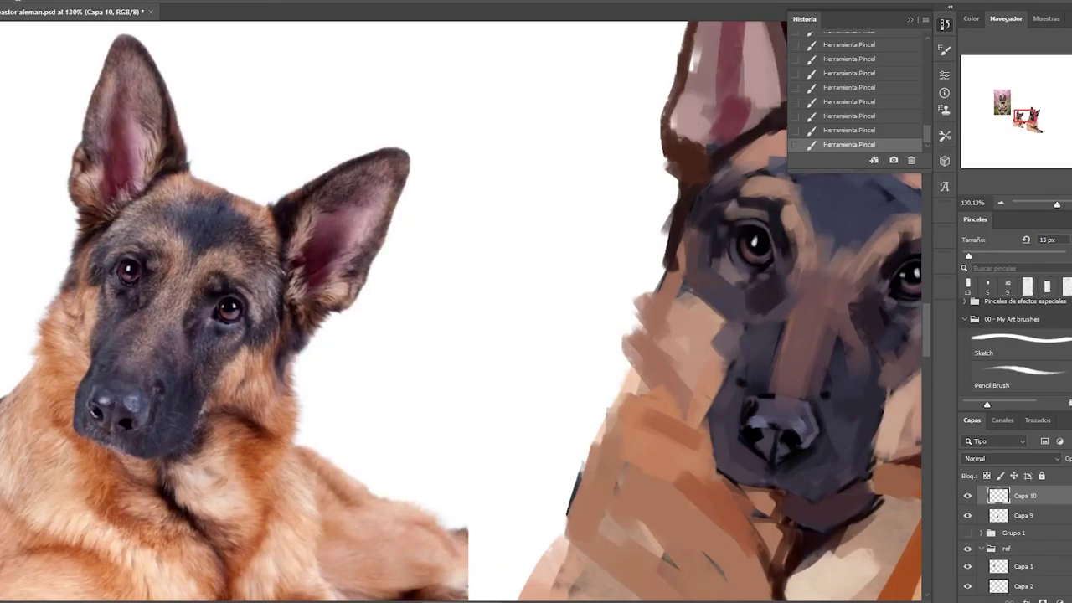
Add an eye highlight and paint light-brown fur on the left chest, using brush sizes from 6 to 39 px
{"action": "left_click_drag", "start_coordinate": [741, 259], "coordinate": [751, 266]}
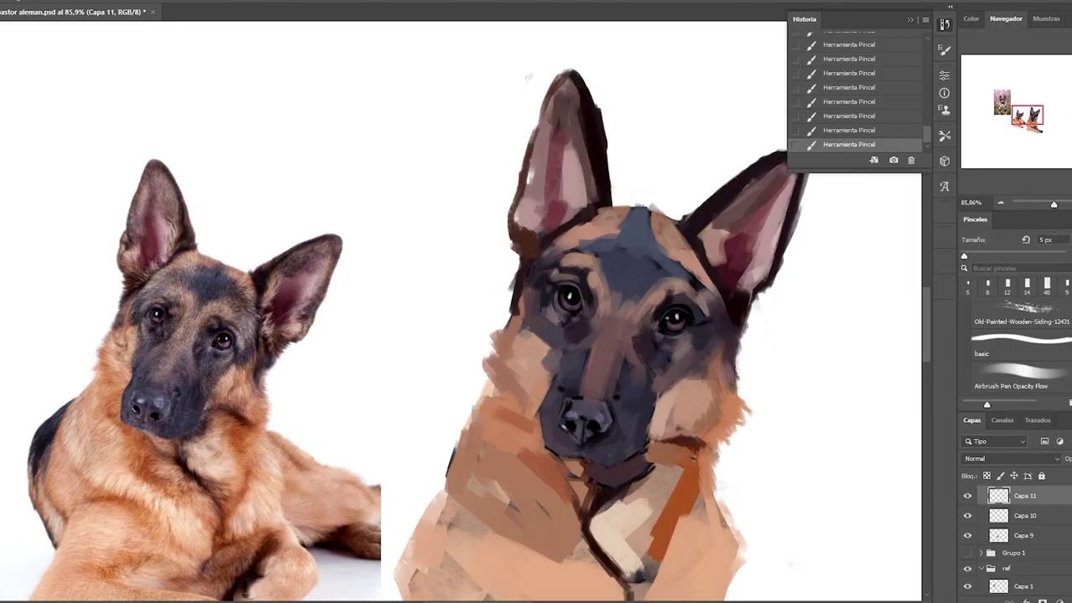
{"action": "left_click_drag", "start_coordinate": [964, 255], "coordinate": [982, 255]}
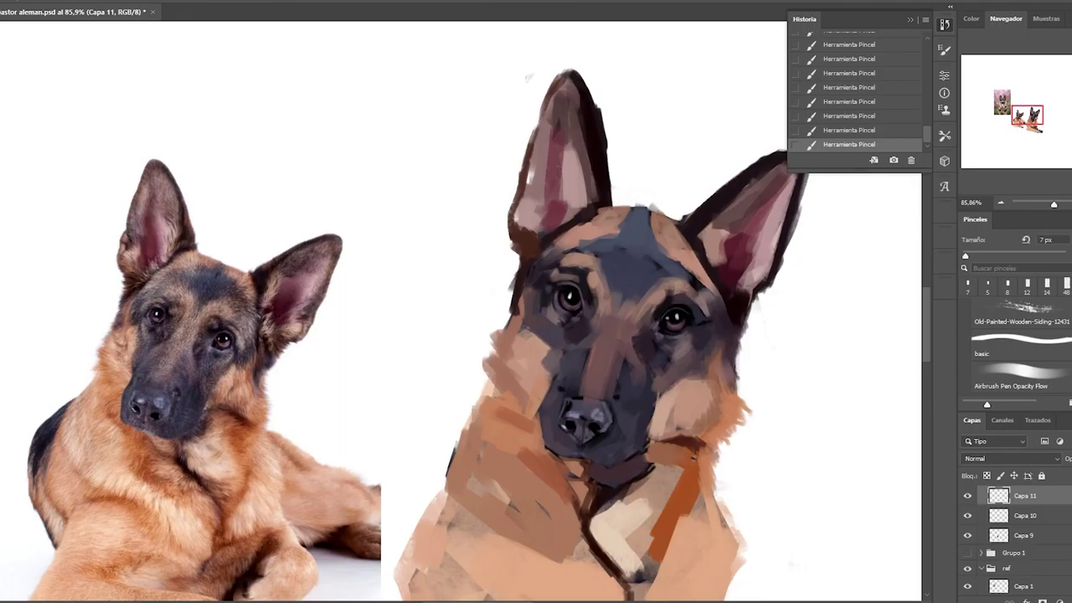
{"action": "key", "text": "bracketleft"}
{"action": "key", "text": "bracketleft"}
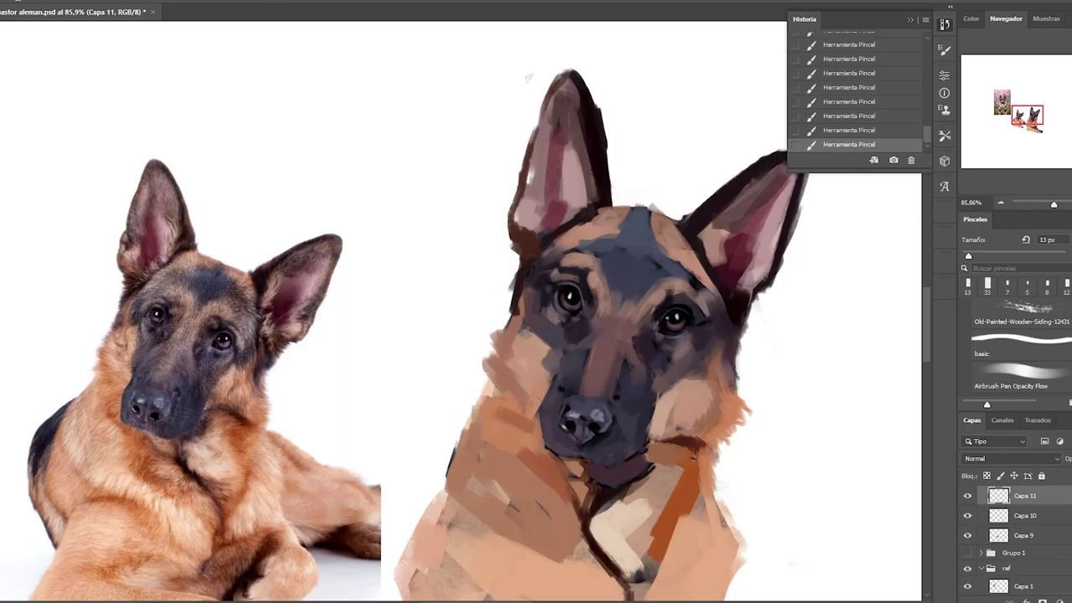
{"action": "scroll", "coordinate": [145, 220], "scroll_direction": "down", "scroll_amount": 1}
{"action": "key", "text": "bracketleft"}
{"action": "key", "text": "bracketleft"}
{"action": "key", "text": "bracketleft"}
{"action": "key", "text": "bracketleft"}
{"action": "key", "text": "bracketleft"}
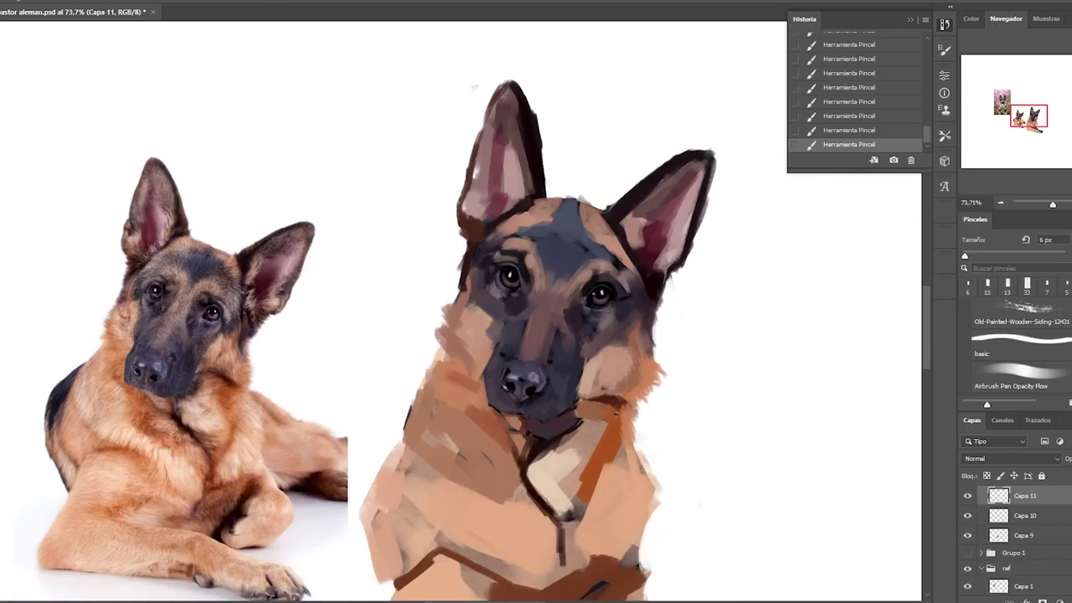
{"action": "key", "text": "bracketright"}
{"action": "key", "text": "bracketright"}
{"action": "key", "text": "bracketright"}
{"action": "key", "text": "bracketleft"}
{"action": "key", "text": "bracketleft"}
{"action": "key", "text": "bracketleft"}
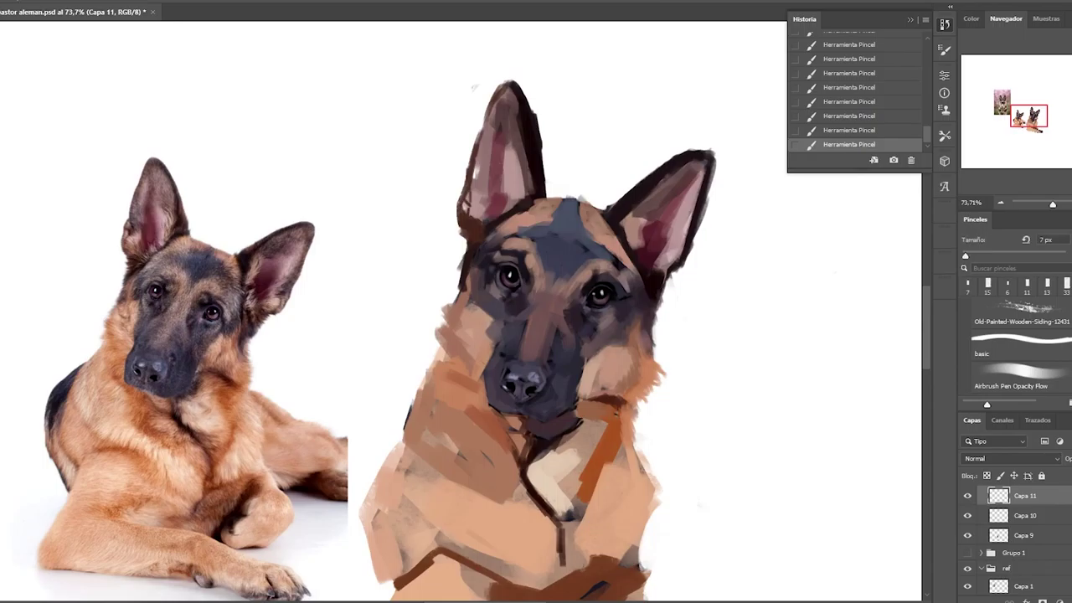
{"action": "key", "text": "bracketright"}
{"action": "key", "text": "bracketright"}
{"action": "key", "text": "bracketright"}
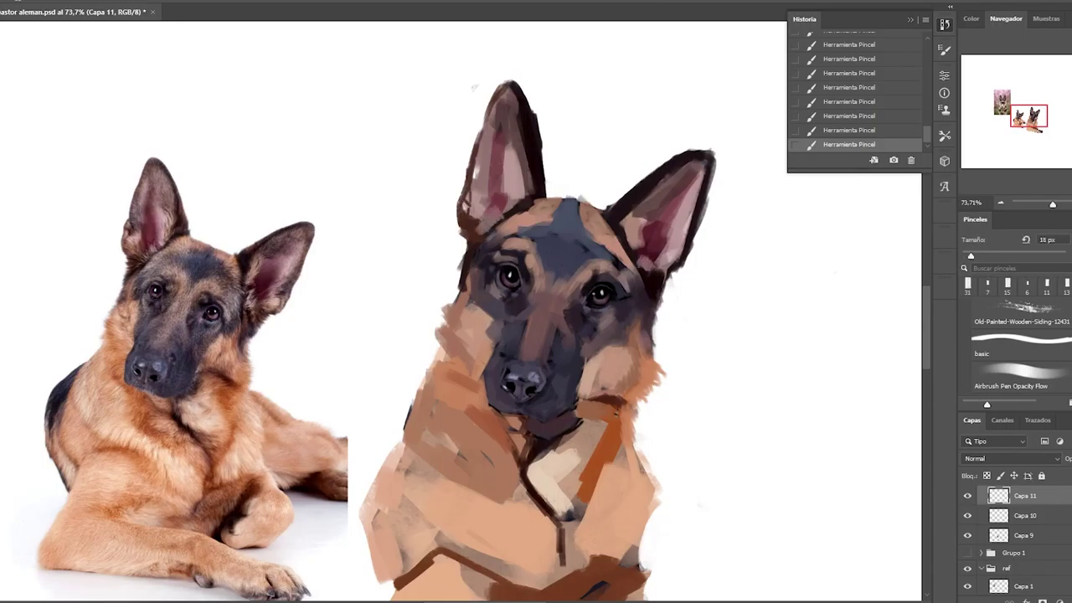
{"action": "left_click_drag", "start_coordinate": [448, 302], "coordinate": [451, 359]}
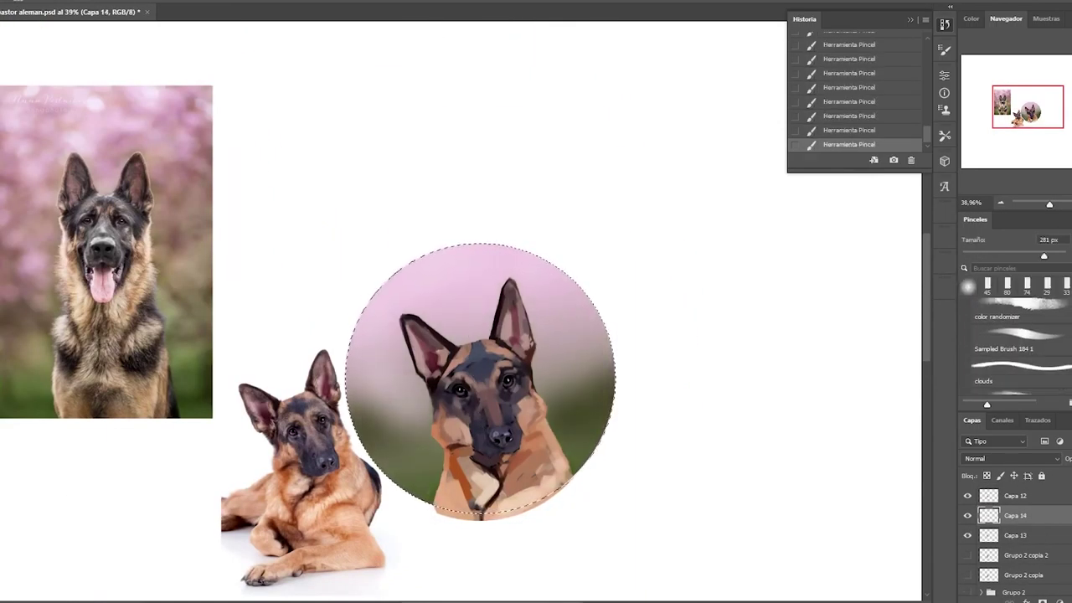
Scatter pink, green and brown bokeh dabs across the circle
{"action": "left_click_drag", "start_coordinate": [369, 377], "coordinate": [603, 335]}
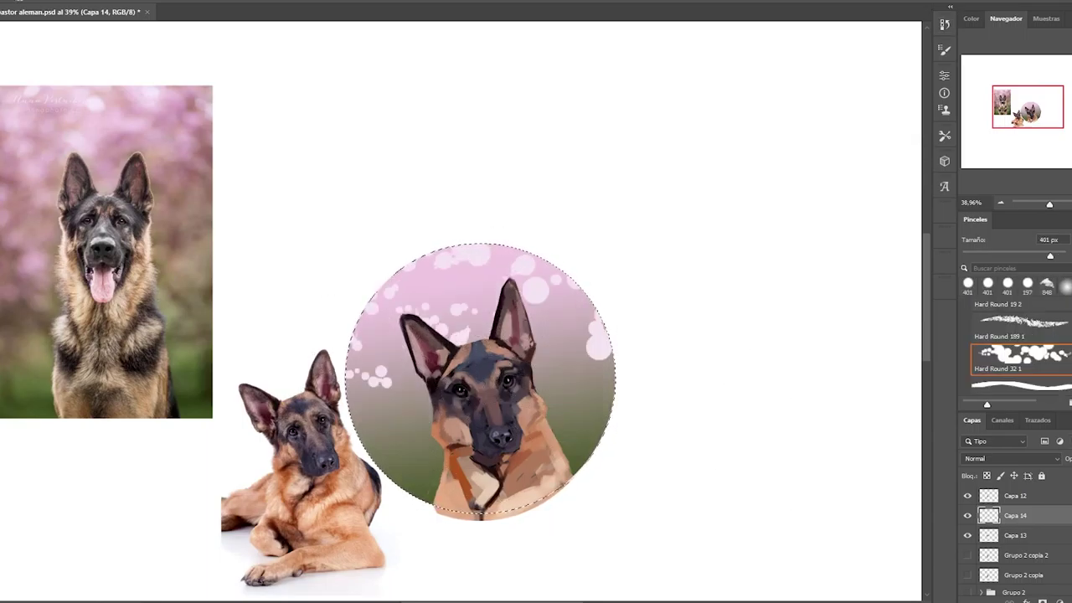
{"action": "left_click_drag", "start_coordinate": [376, 352], "coordinate": [578, 276]}
{"action": "left_click_drag", "start_coordinate": [536, 343], "coordinate": [570, 394]}
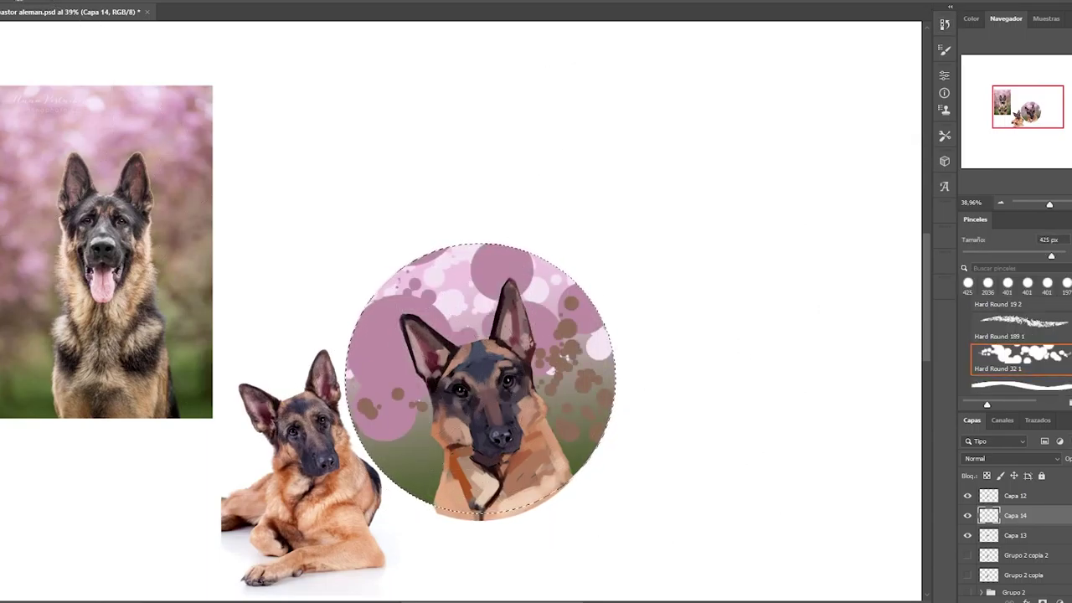
{"action": "left_click_drag", "start_coordinate": [352, 369], "coordinate": [427, 427]}
{"action": "left_click_drag", "start_coordinate": [586, 402], "coordinate": [427, 469]}
{"action": "left_click_drag", "start_coordinate": [352, 386], "coordinate": [436, 469]}
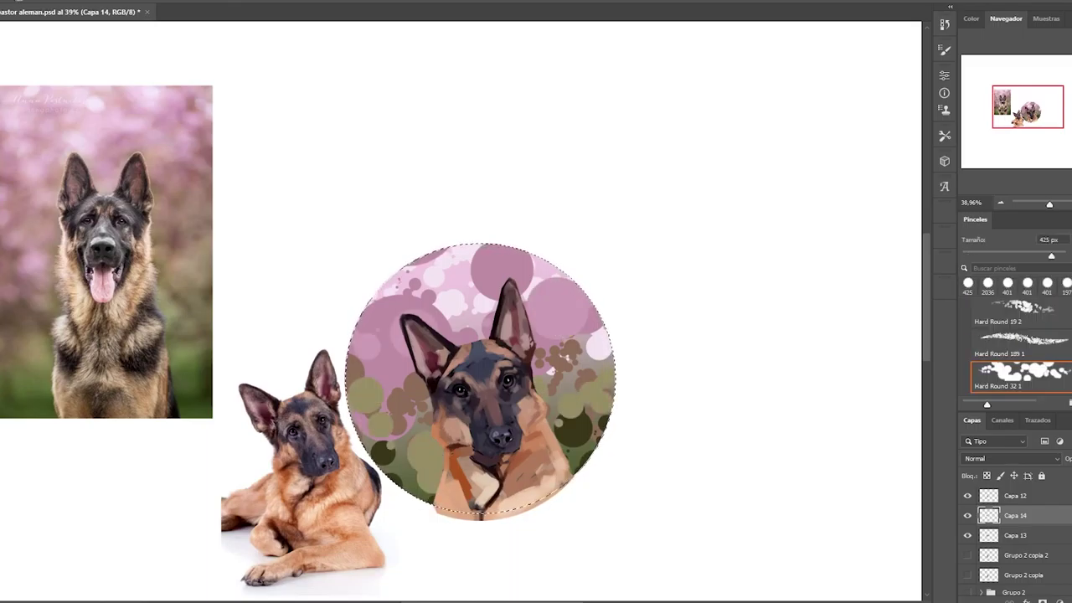
Blend with a soft round brush and clip the painting layers to the circle layer
{"action": "scroll", "coordinate": [1017, 348], "scroll_direction": "down", "scroll_amount": 3}
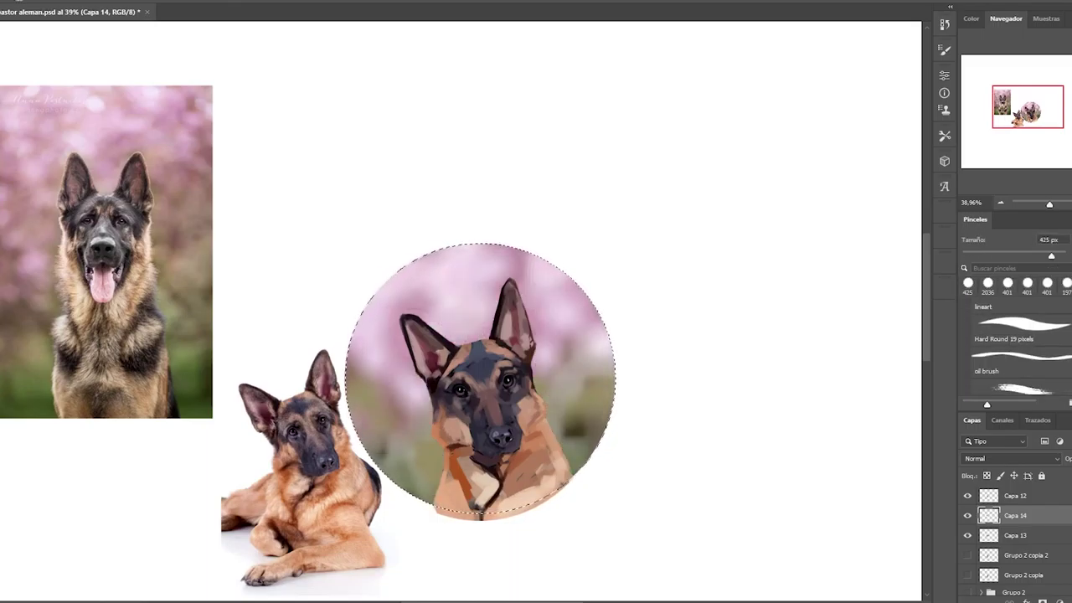
{"action": "left_click", "coordinate": [1017, 352]}
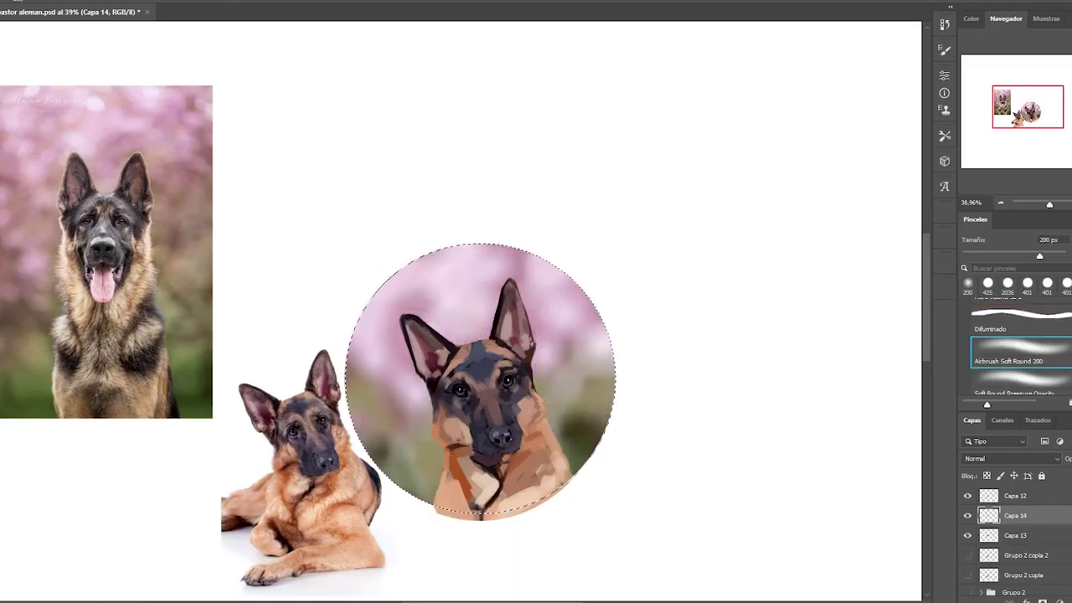
{"action": "key", "text": "b"}
{"action": "key", "text": "alt"}
{"action": "key", "text": "ctrl+alt+g"}
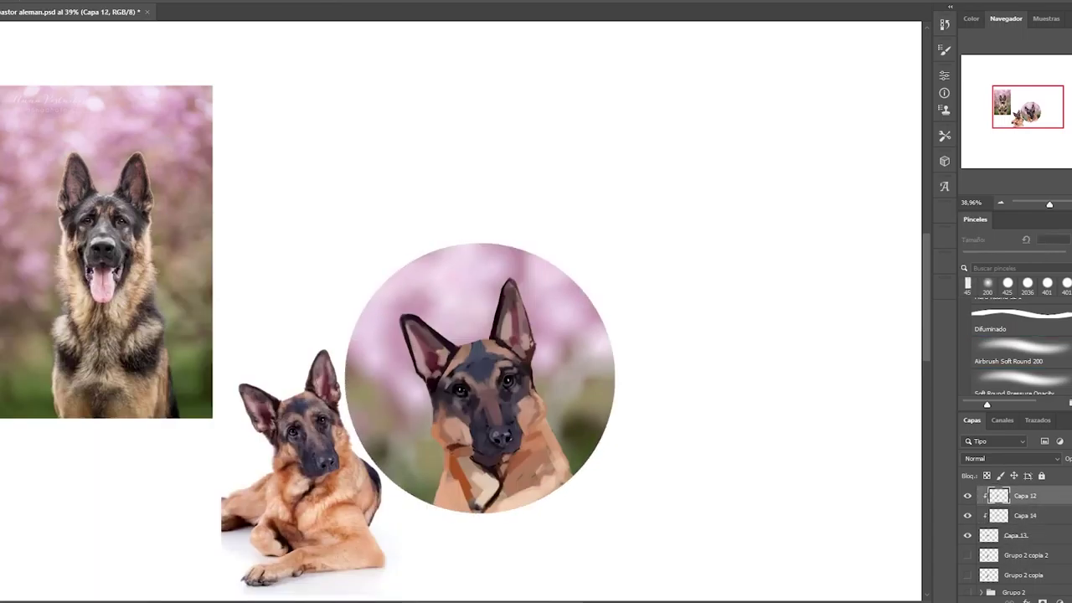
{"action": "scroll", "coordinate": [447, 441], "scroll_direction": "up", "scroll_amount": 5}
Paint faint, dark and light detail strokes inside and along the edges of both ears
{"action": "left_click_drag", "start_coordinate": [583, 167], "coordinate": [604, 303]}
{"action": "left_click_drag", "start_coordinate": [609, 241], "coordinate": [603, 306]}
{"action": "left_click_drag", "start_coordinate": [459, 248], "coordinate": [431, 278]}
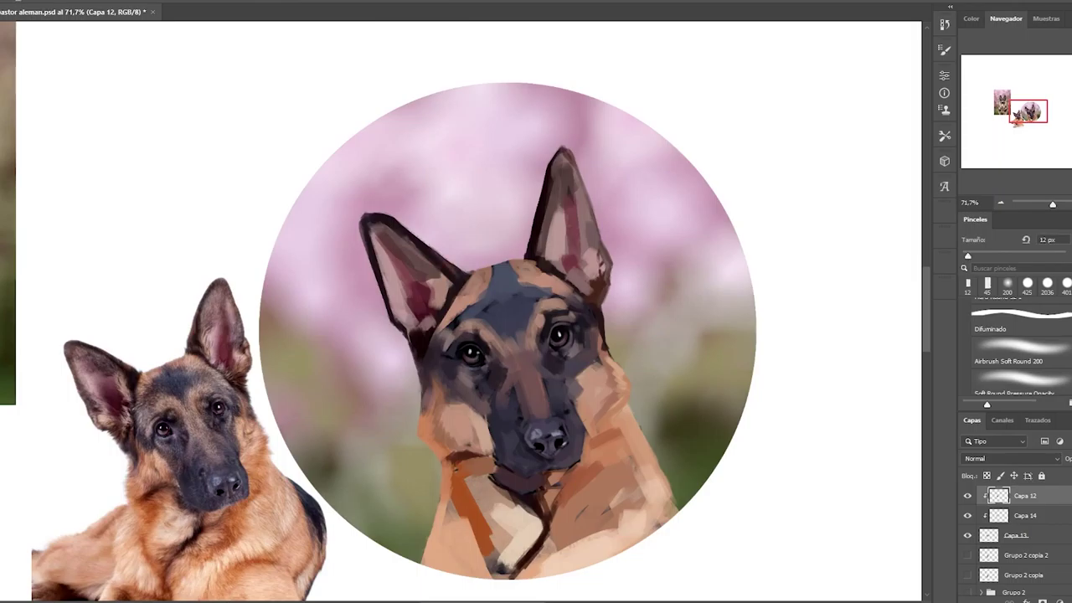
{"action": "left_click_drag", "start_coordinate": [414, 231], "coordinate": [459, 271]}
{"action": "left_click_drag", "start_coordinate": [517, 261], "coordinate": [541, 200]}
{"action": "scroll", "coordinate": [1020, 343], "scroll_direction": "up", "scroll_amount": 2}
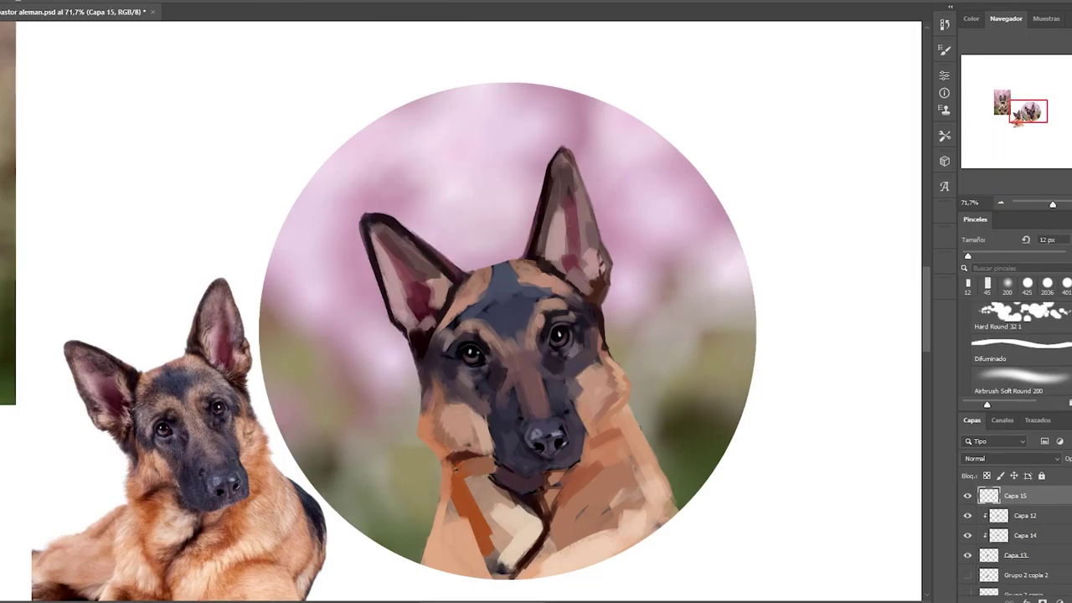
On a new layer with a 7 px brush, paint dark lines along the chest and right neck
{"action": "key", "text": "ctrl+shift+alt+n"}
{"action": "scroll", "coordinate": [1020, 343], "scroll_direction": "up", "scroll_amount": 2}
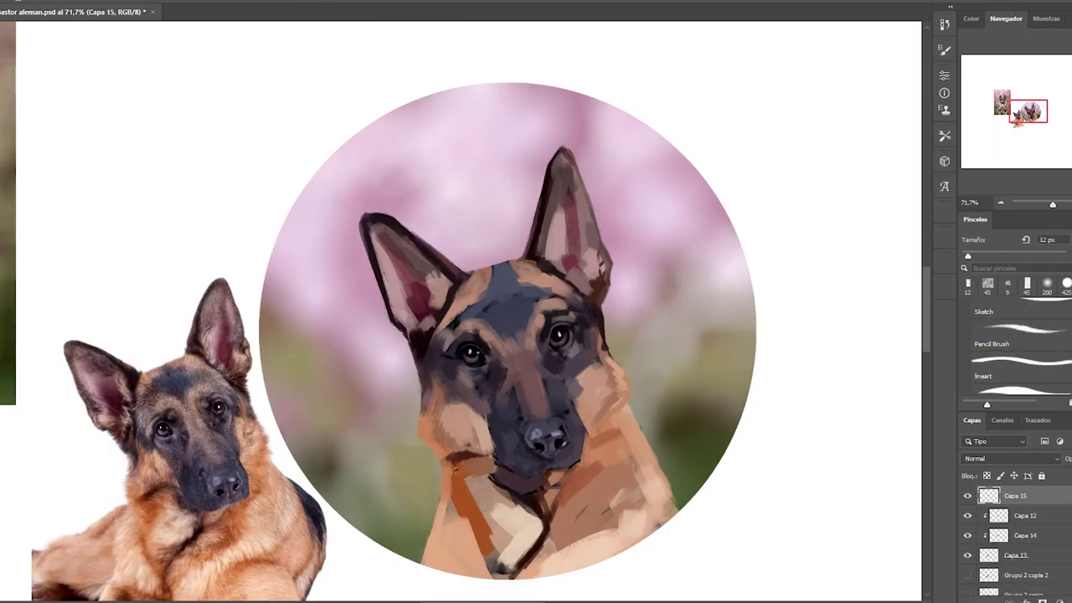
{"action": "key", "text": "bracketleft"}
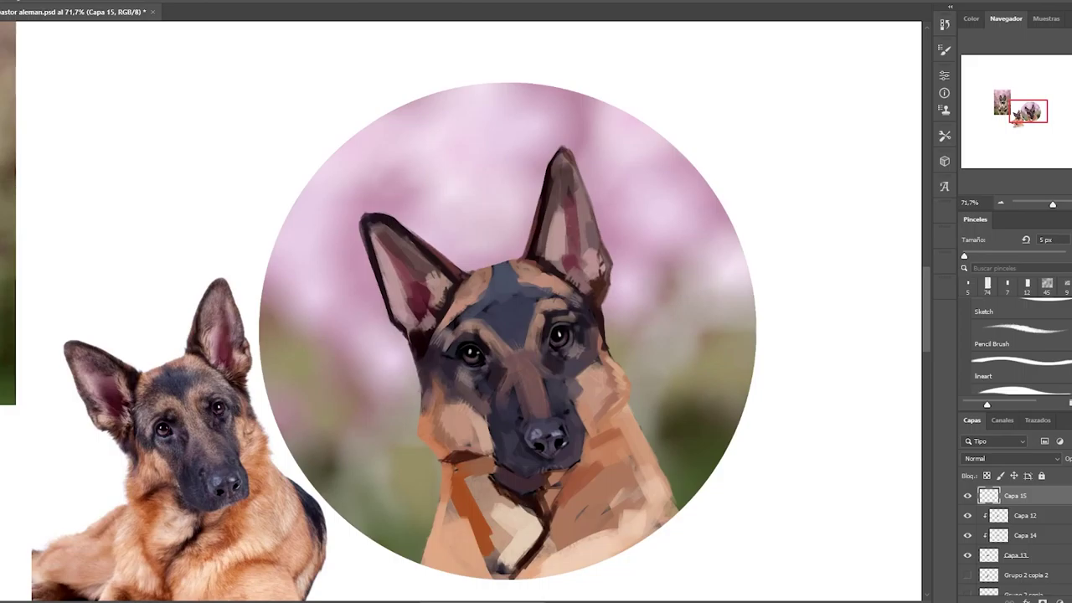
{"action": "left_click_drag", "start_coordinate": [542, 494], "coordinate": [538, 514]}
{"action": "left_click_drag", "start_coordinate": [564, 473], "coordinate": [549, 513]}
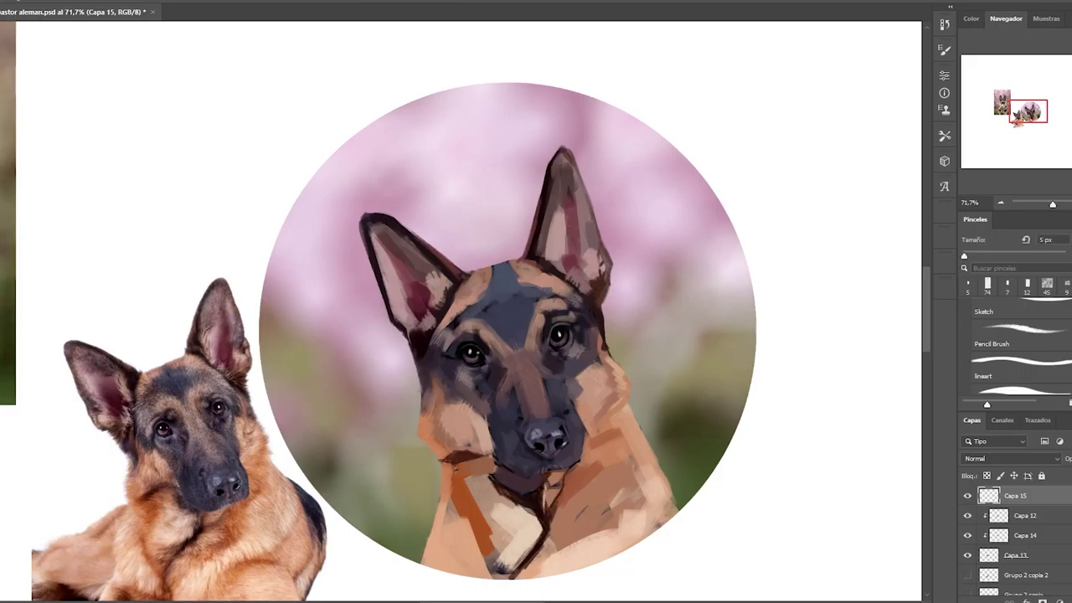
{"action": "left_click_drag", "start_coordinate": [620, 411], "coordinate": [586, 465]}
{"action": "left_click_drag", "start_coordinate": [554, 509], "coordinate": [546, 548]}
Clip the detail layer to the portrait and add light and dark neck and chest strokes
{"action": "left_click_drag", "start_coordinate": [618, 490], "coordinate": [607, 515]}
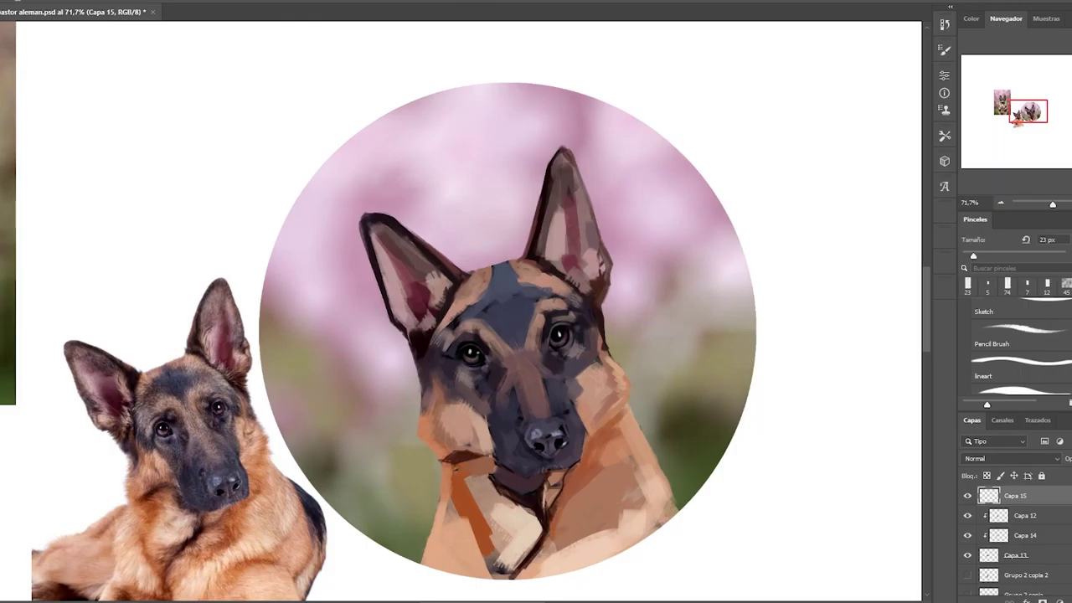
{"action": "left_click_drag", "start_coordinate": [624, 465], "coordinate": [674, 536]}
{"action": "key", "text": "ctrl+alt+g"}
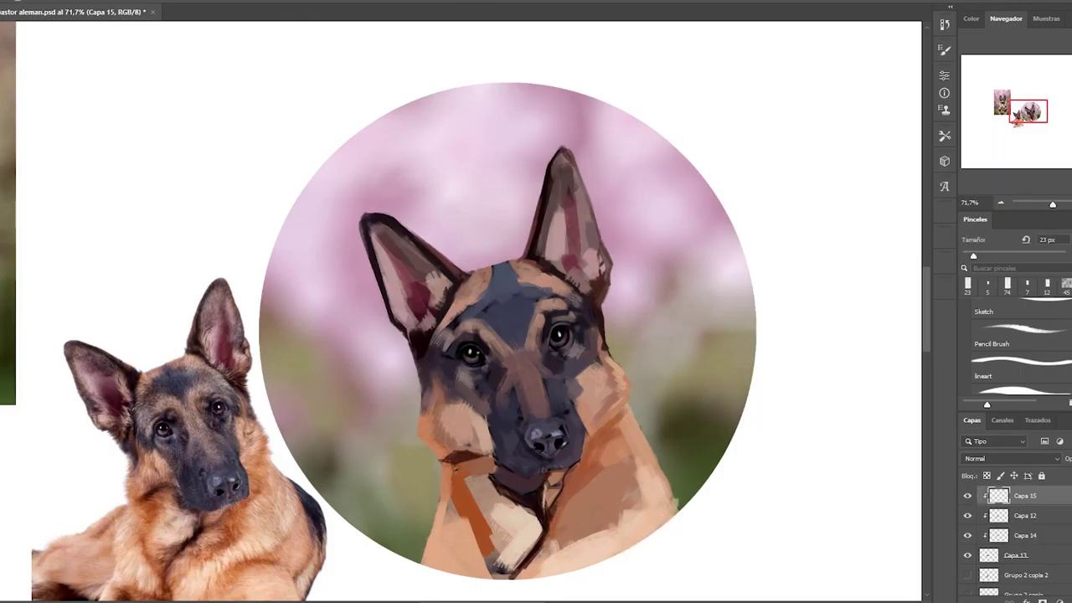
{"action": "left_click_drag", "start_coordinate": [636, 411], "coordinate": [675, 502]}
{"action": "key", "text": "["}
{"action": "key", "text": "["}
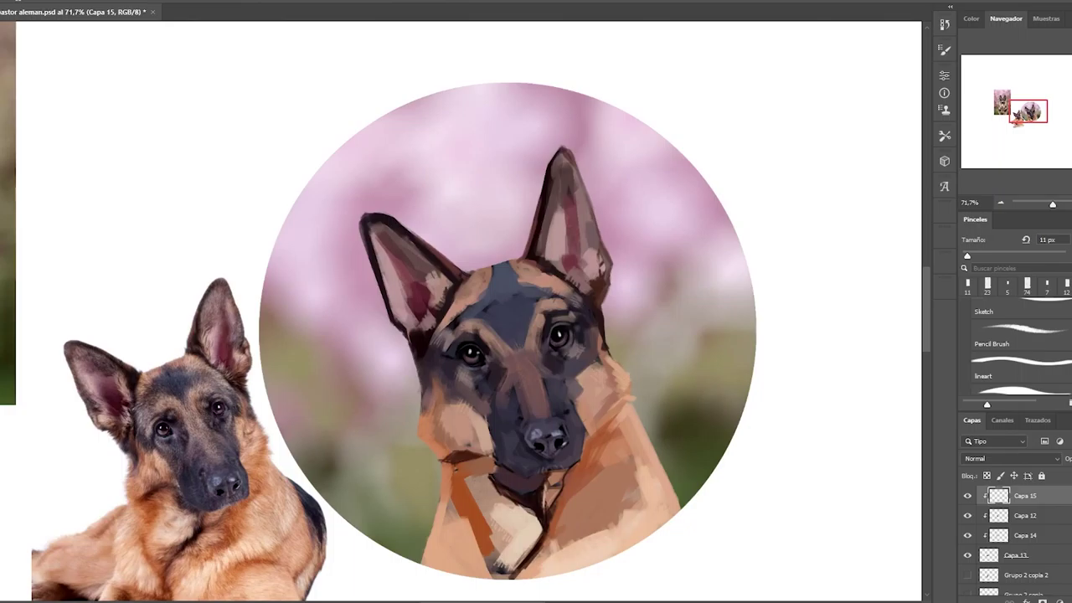
{"action": "mouse_move", "coordinate": [624, 356]}
{"action": "left_mouse_down"}
{"action": "mouse_move", "coordinate": [620, 423]}
{"action": "mouse_move", "coordinate": [593, 462]}
{"action": "left_mouse_up"}
{"action": "left_click_drag", "start_coordinate": [620, 406], "coordinate": [618, 436]}
{"action": "left_click_drag", "start_coordinate": [473, 518], "coordinate": [469, 563]}
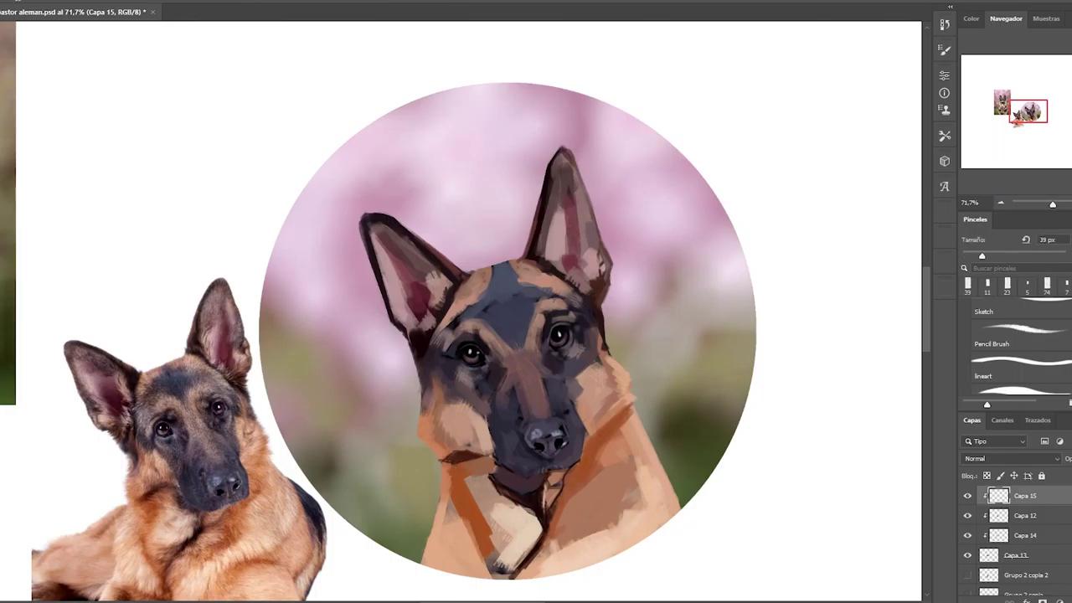
Add orange strokes across the neck, group the painting layers, and darken the lower-left chest
{"action": "left_click", "coordinate": [1020, 339]}
{"action": "left_click_drag", "start_coordinate": [438, 471], "coordinate": [425, 561]}
{"action": "key", "text": "]"}
{"action": "key", "text": "]"}
{"action": "key", "text": "]"}
{"action": "key", "text": "ctrl+g"}
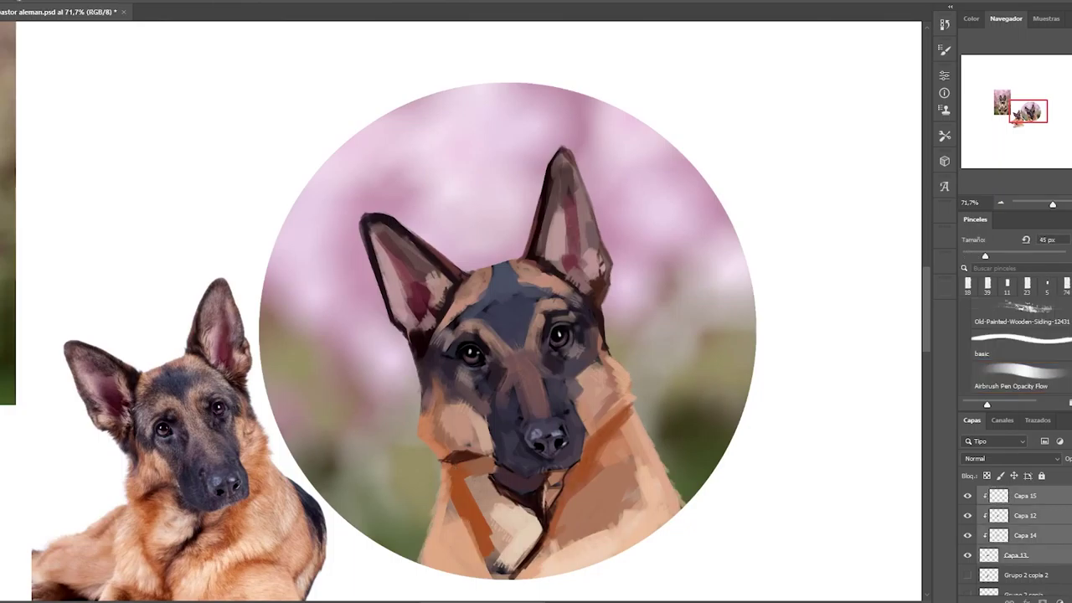
{"action": "key", "text": "ctrl+j"}
{"action": "left_click_drag", "start_coordinate": [429, 490], "coordinate": [423, 561]}
Trim the orange fur along the right neck edge, then return to the 7 px brush
{"action": "left_click_drag", "start_coordinate": [643, 414], "coordinate": [683, 509]}
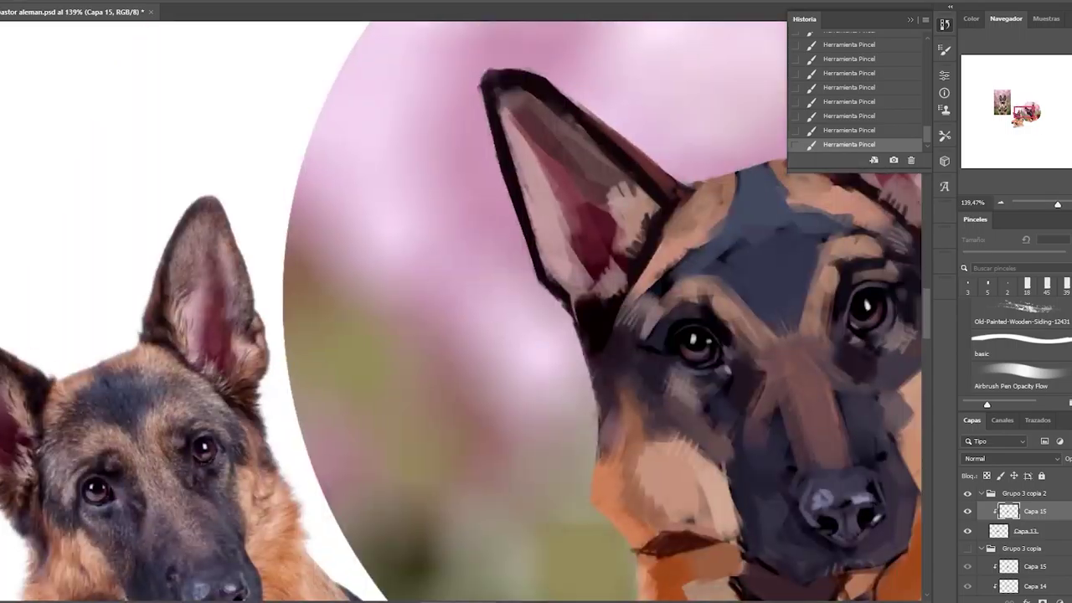
{"action": "key", "text": "b"}
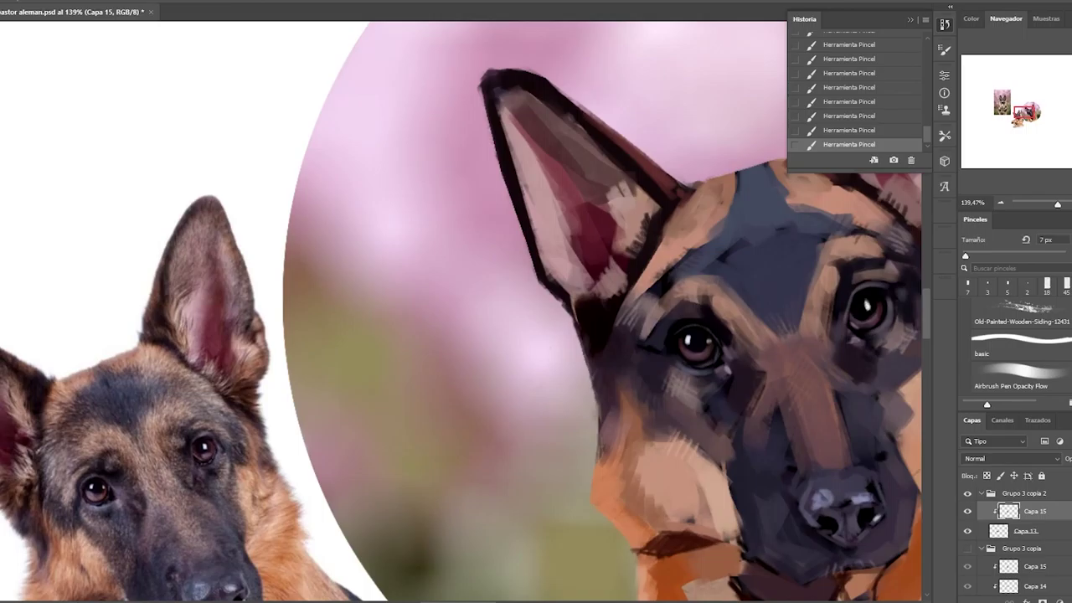
{"action": "scroll", "coordinate": [469, 335], "scroll_direction": "down", "scroll_amount": 3}
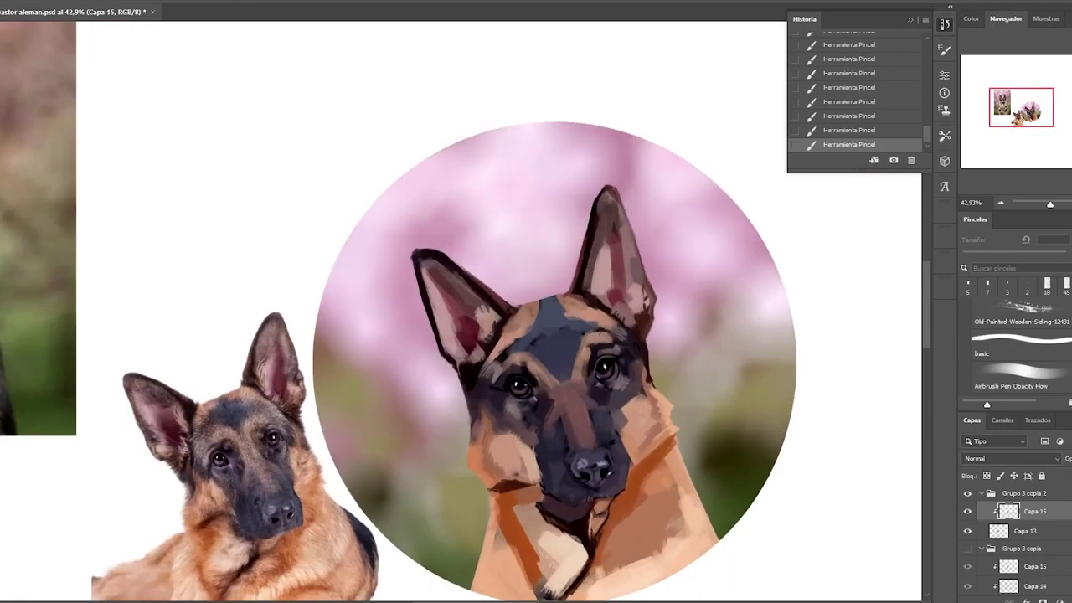
{"action": "scroll", "coordinate": [469, 335], "scroll_direction": "up", "scroll_amount": 3}
{"action": "scroll", "coordinate": [469, 335], "scroll_direction": "up", "scroll_amount": 3}
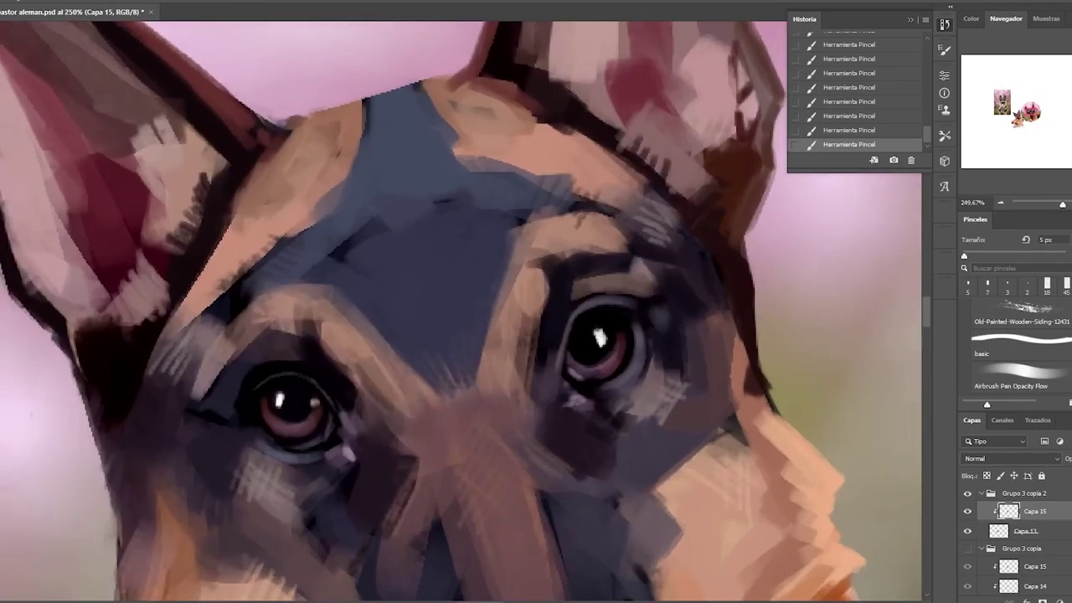